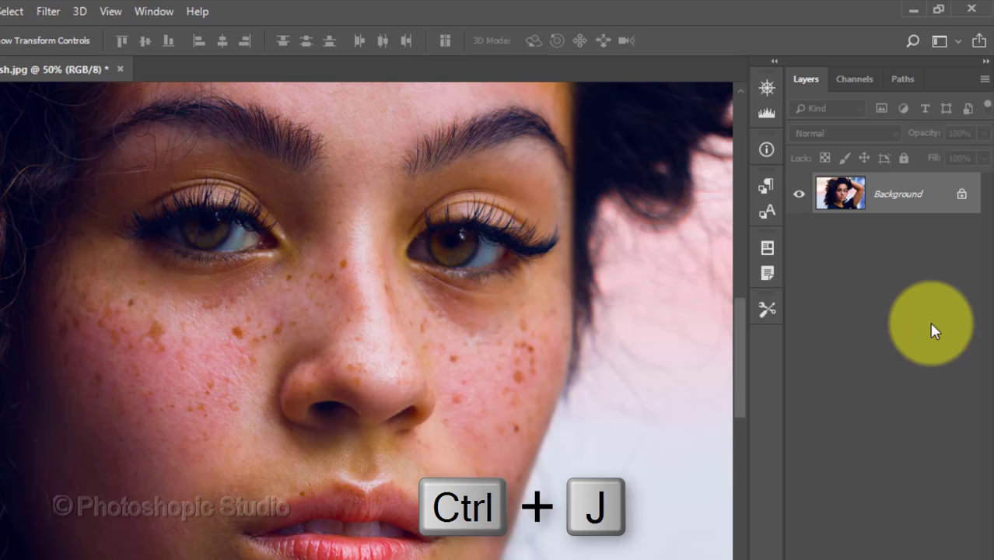
# Duplicate the Background layer and set the Spot Healing Brush size to 69 px.
pyautogui.hotkey('ctrl', 'j')
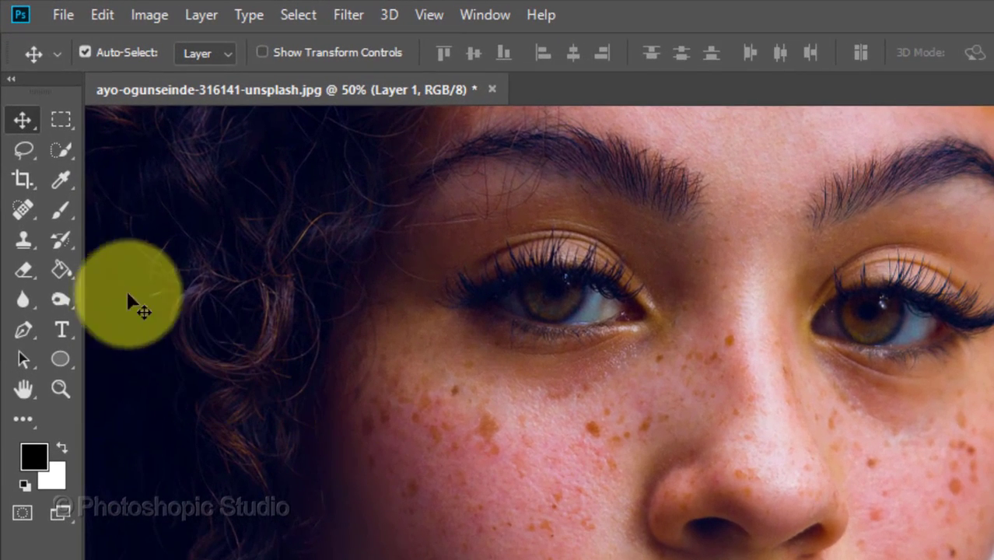
pyautogui.click(22, 208)
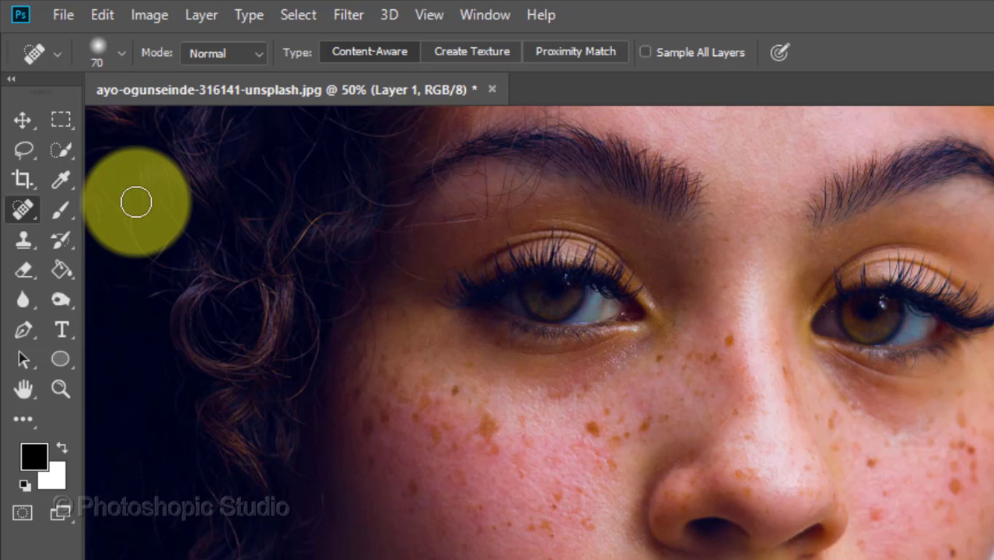
pyautogui.click(120, 52)
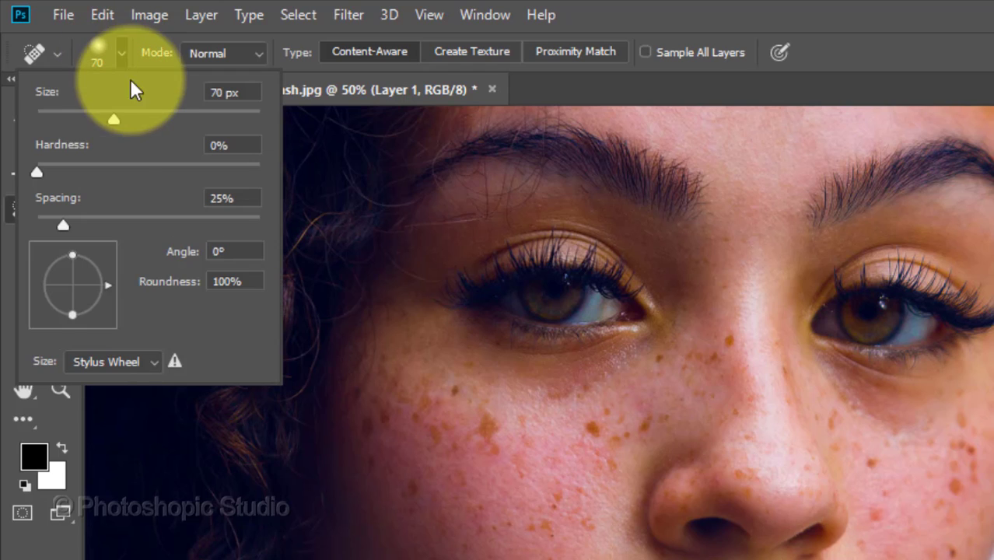
pyautogui.moveTo(115, 120)
pyautogui.mouseDown()
pyautogui.moveTo(164, 119)
pyautogui.moveTo(110, 121)
pyautogui.mouseUp()
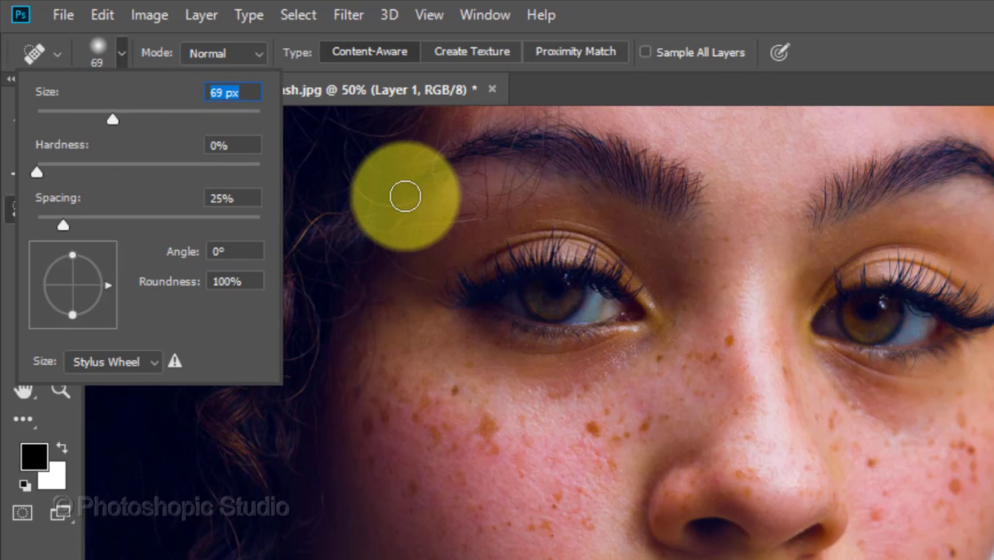
pyautogui.press('Return')
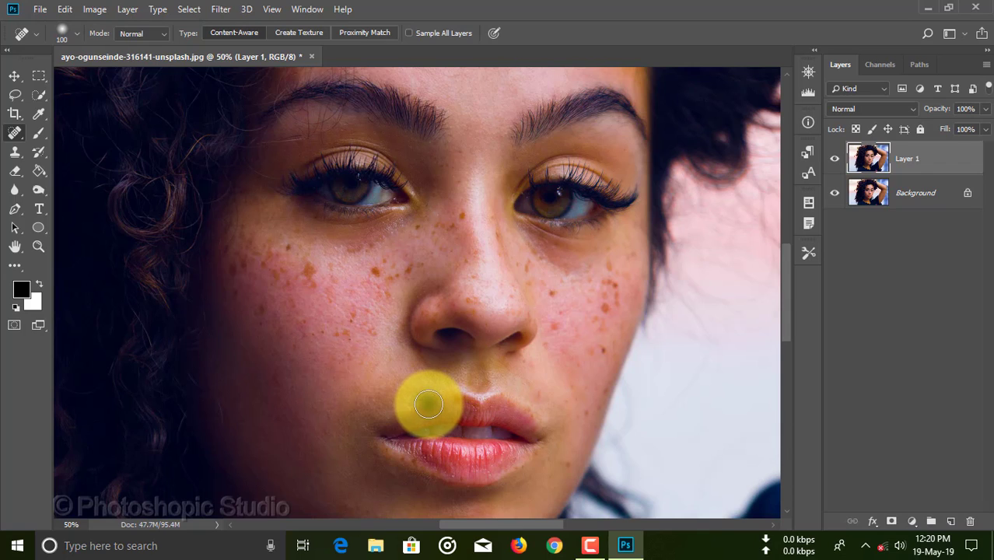
# Heal the large freckles on the cheek in the right half of the image and the spots above the mouth corner.
pyautogui.click(605, 348)
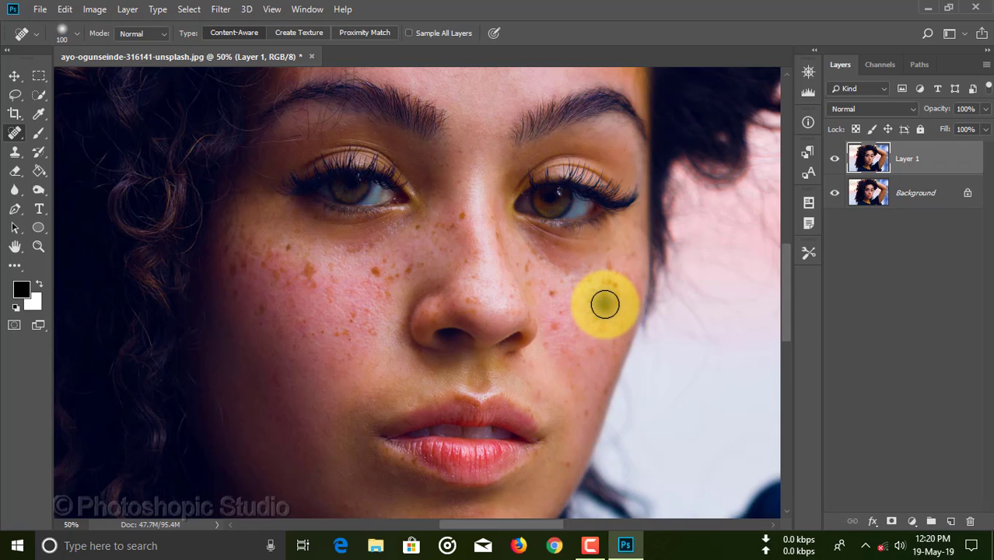
pyautogui.click(606, 319)
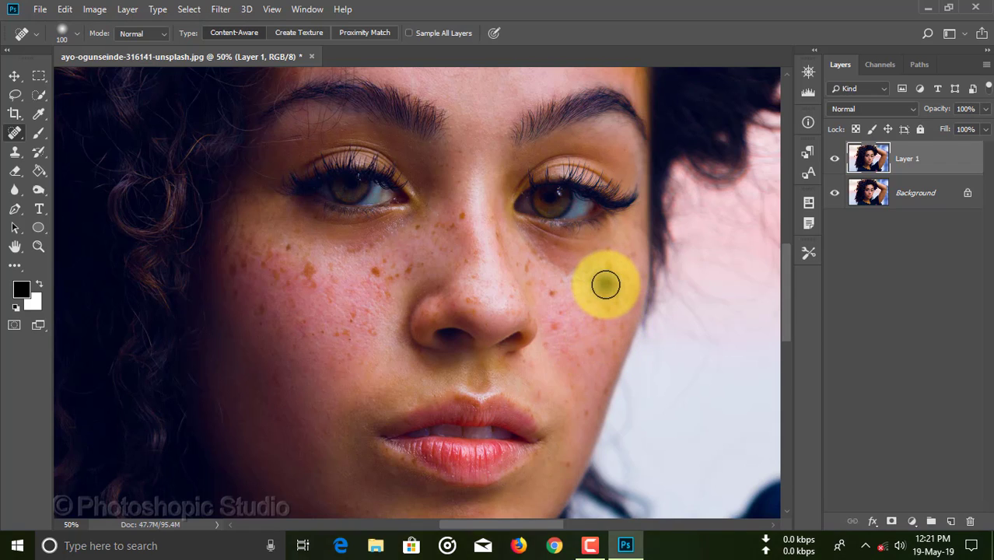
pyautogui.click(605, 285)
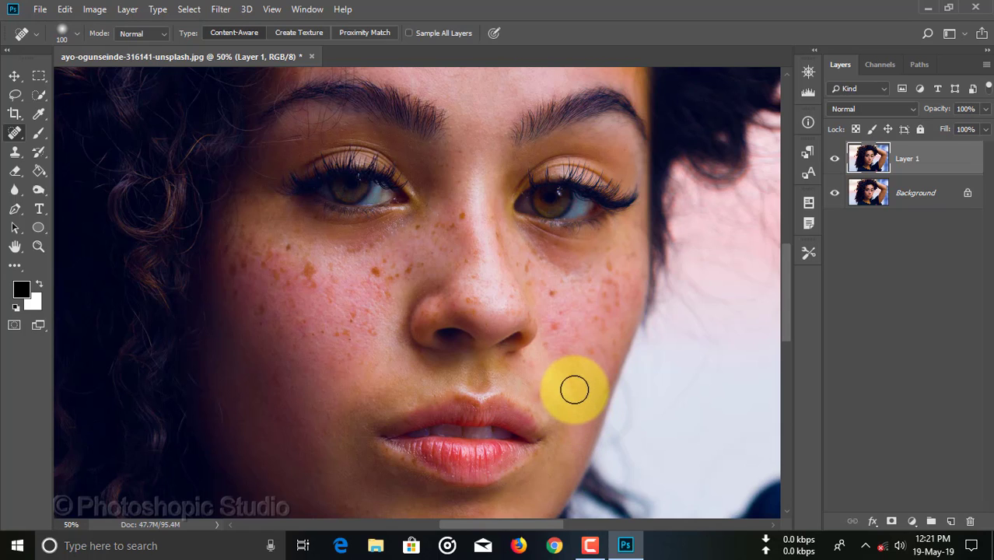
pyautogui.moveTo(538, 395)
pyautogui.mouseDown()
pyautogui.moveTo(526, 362)
pyautogui.moveTo(533, 393)
pyautogui.mouseUp()
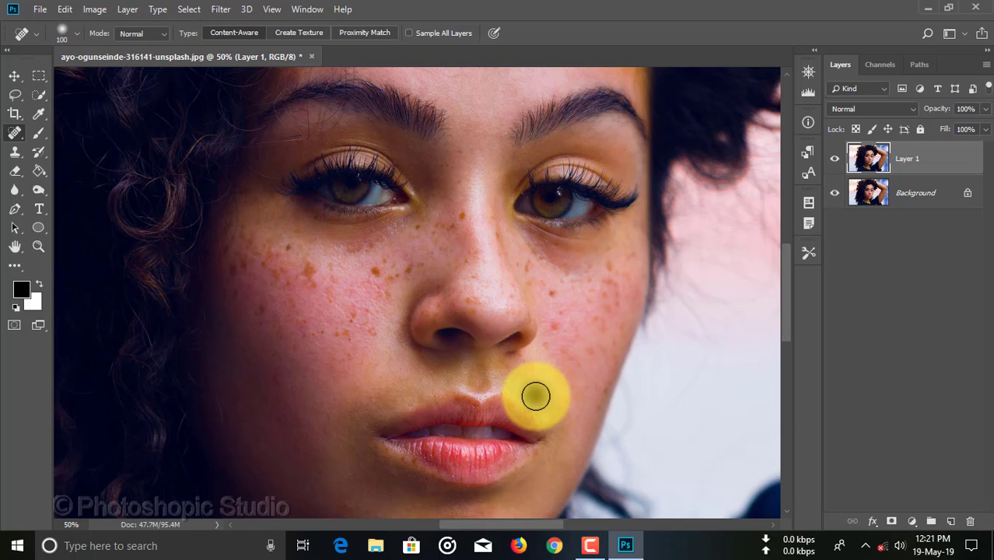
pyautogui.click(617, 346)
pyautogui.click(591, 349)
pyautogui.click(544, 345)
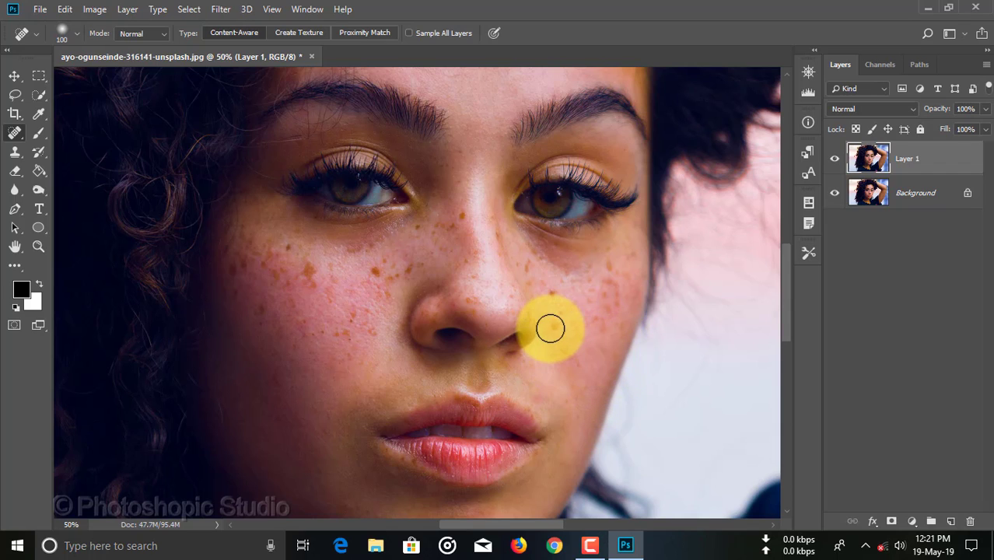
pyautogui.moveTo(557, 327)
pyautogui.mouseDown()
pyautogui.moveTo(560, 310)
pyautogui.moveTo(527, 266)
pyautogui.mouseUp()
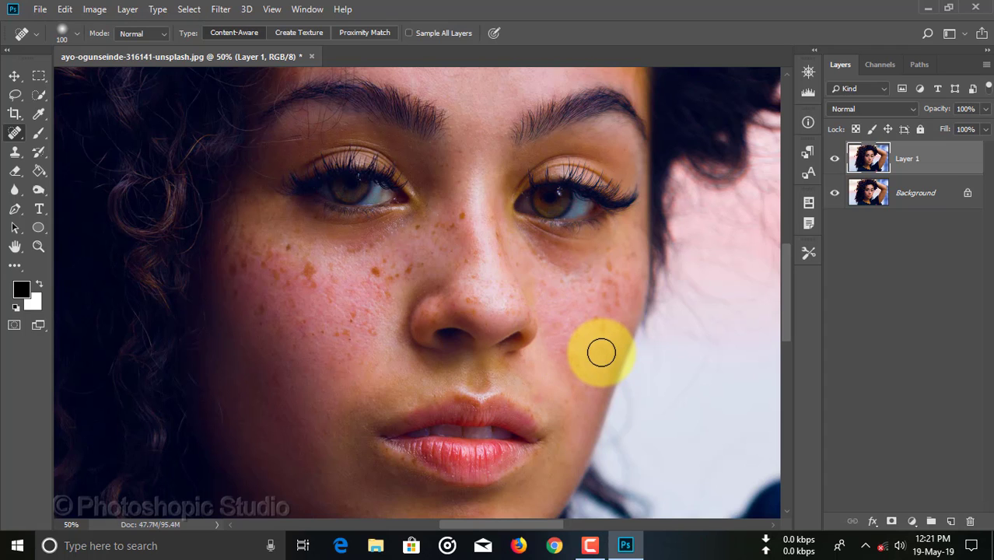
# Heal the freckles beside the nose and below the eye on the cheek in the right half of the image.
pyautogui.hotkey('ctrl', '+')
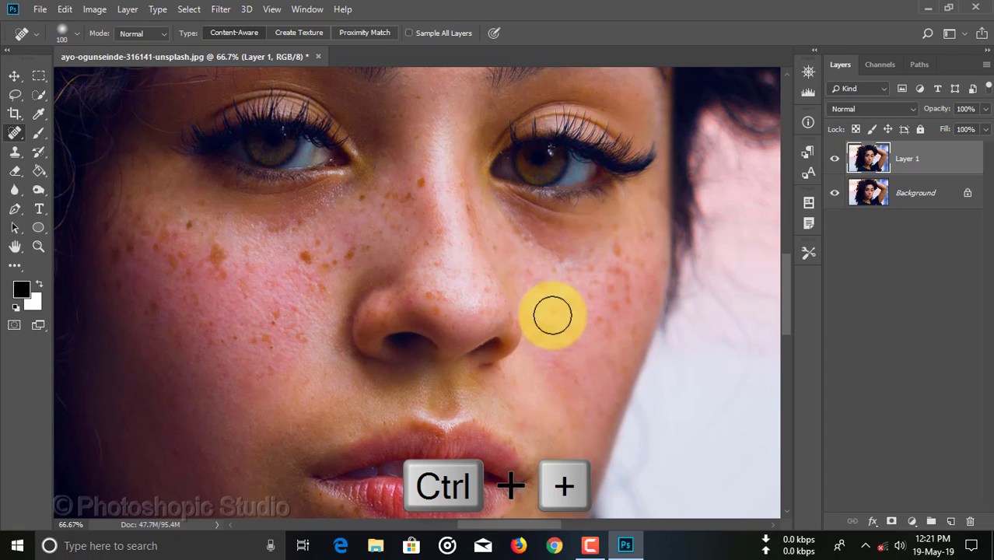
pyautogui.click(531, 273)
pyautogui.click(582, 269)
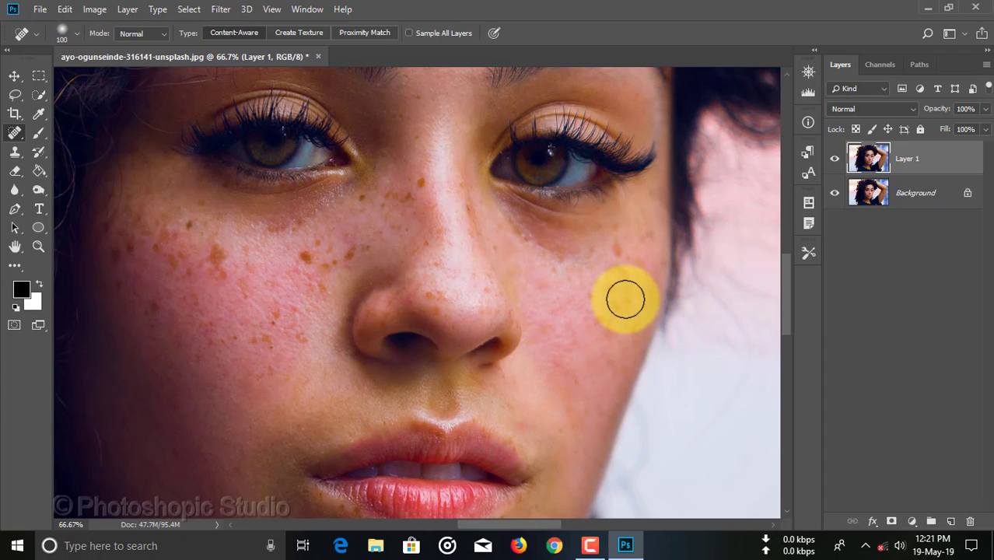
pyautogui.click(554, 268)
pyautogui.click(559, 253)
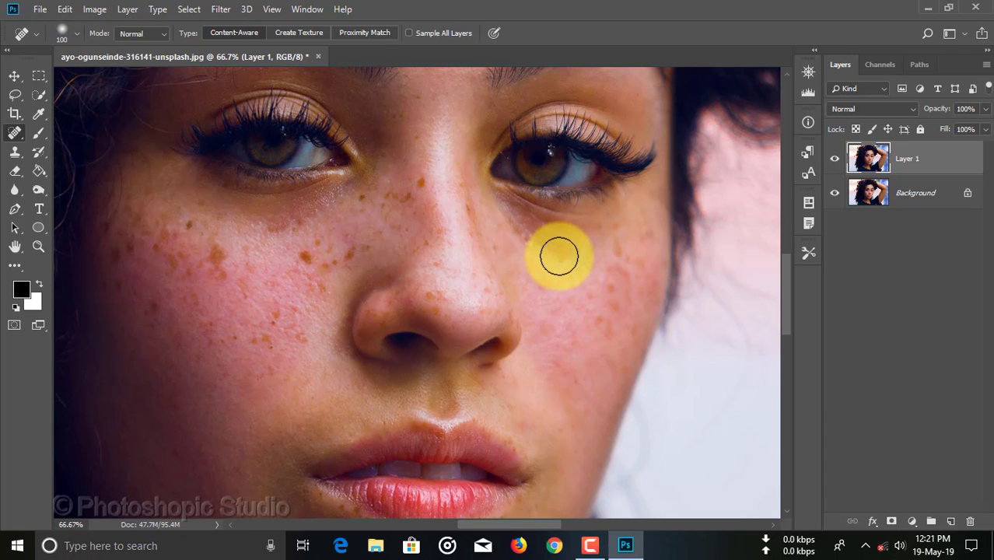
# Heal the remaining dark freckles on the outer part of the cheek in the right half of the image.
pyautogui.click(626, 258)
pyautogui.click(646, 228)
pyautogui.click(617, 231)
pyautogui.click(618, 250)
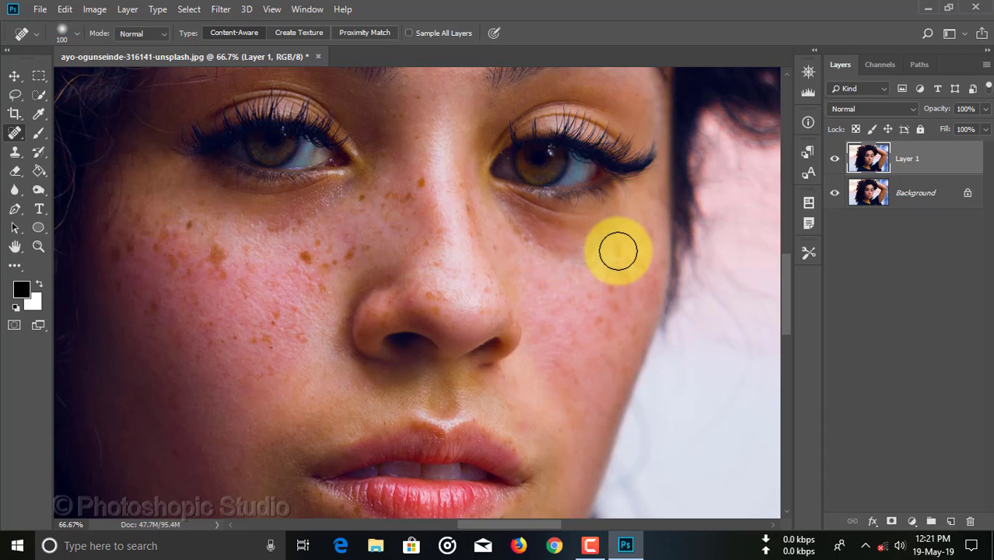
pyautogui.click(626, 274)
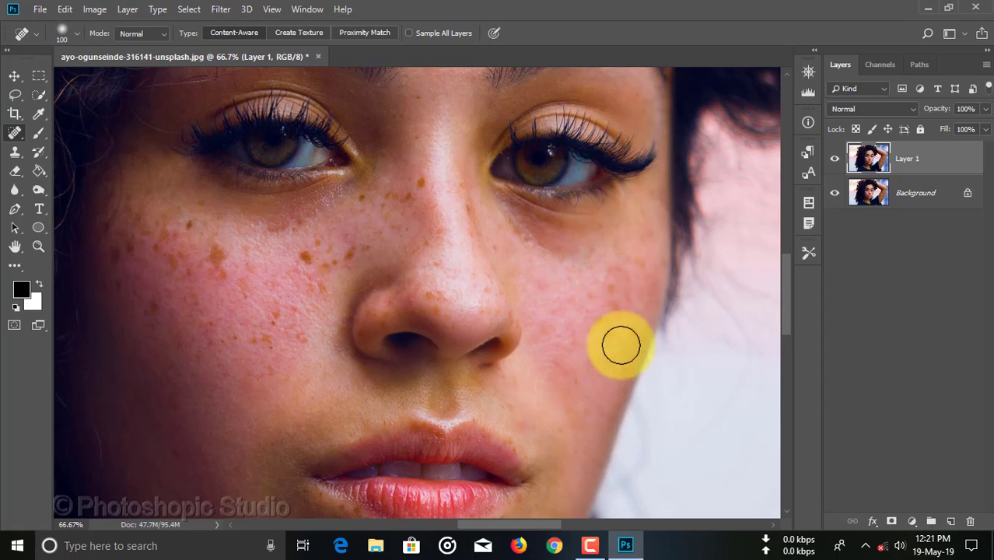
pyautogui.click(601, 324)
pyautogui.click(590, 320)
pyautogui.click(610, 293)
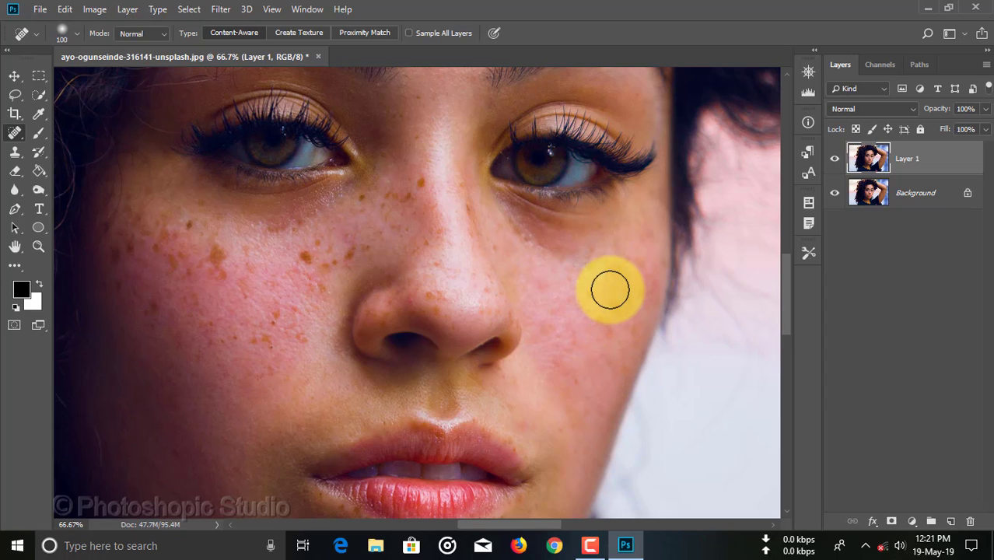
pyautogui.click(617, 310)
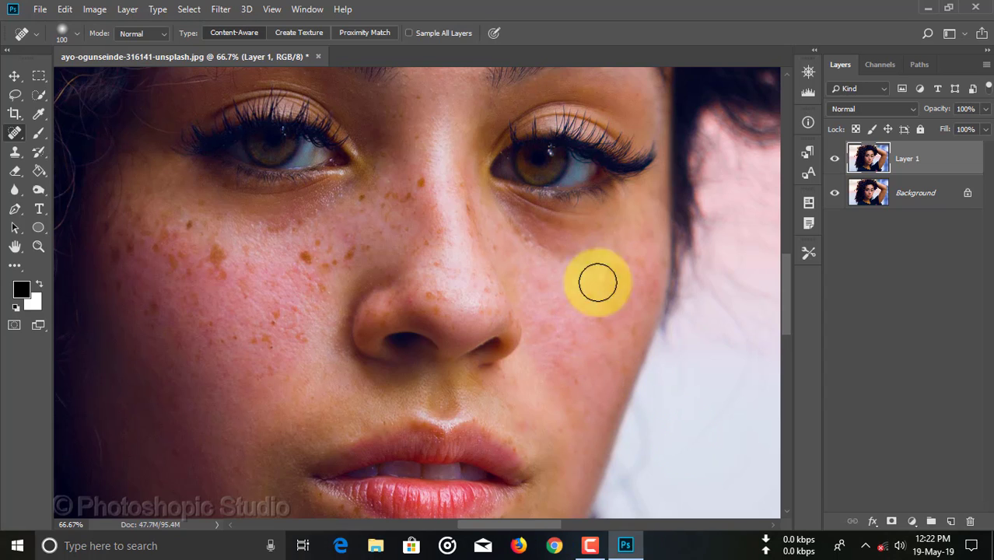
pyautogui.click(835, 159)
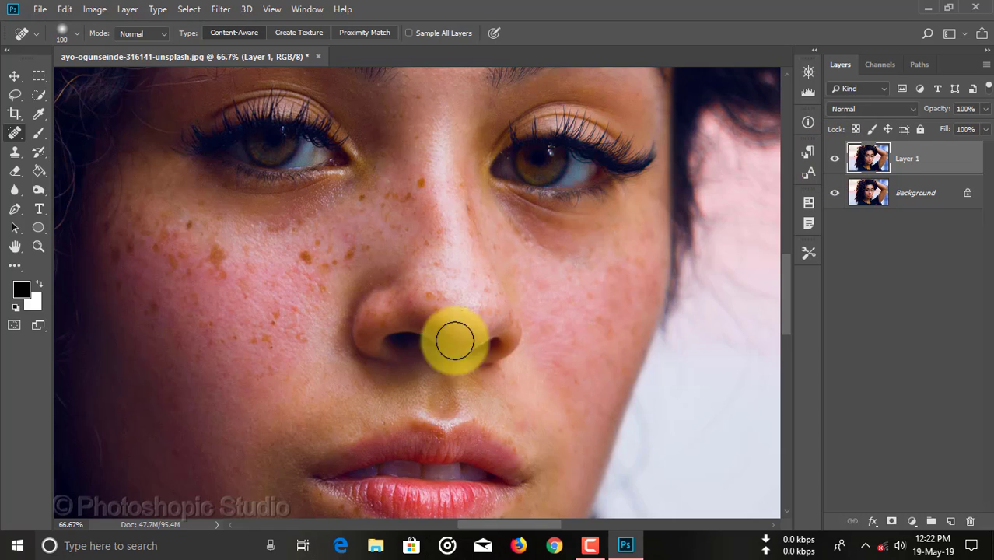
# Heal the spots along the nose bridge, on the nose tip and on both nostril wings.
pyautogui.click(441, 302)
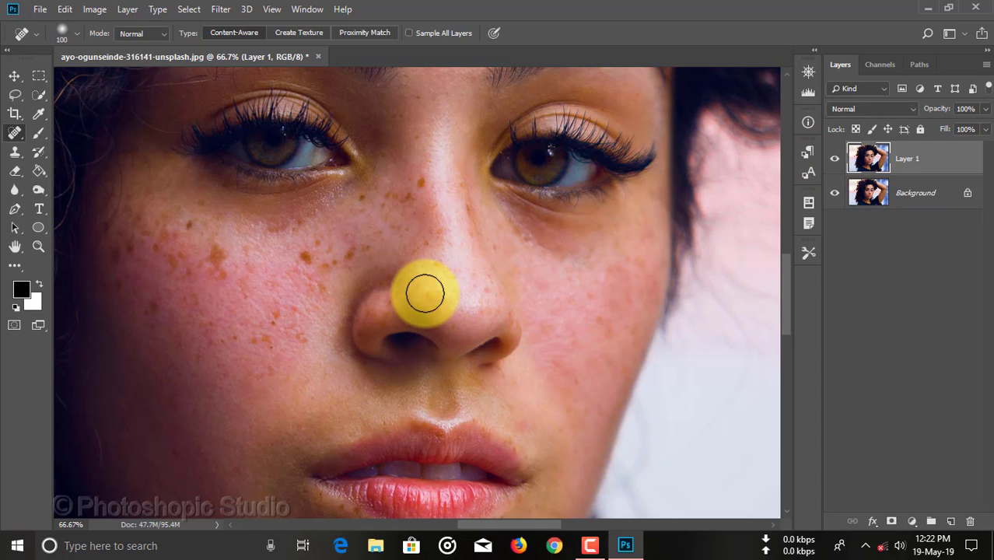
pyautogui.click(423, 192)
pyautogui.moveTo(435, 180); pyautogui.dragTo(455, 190)
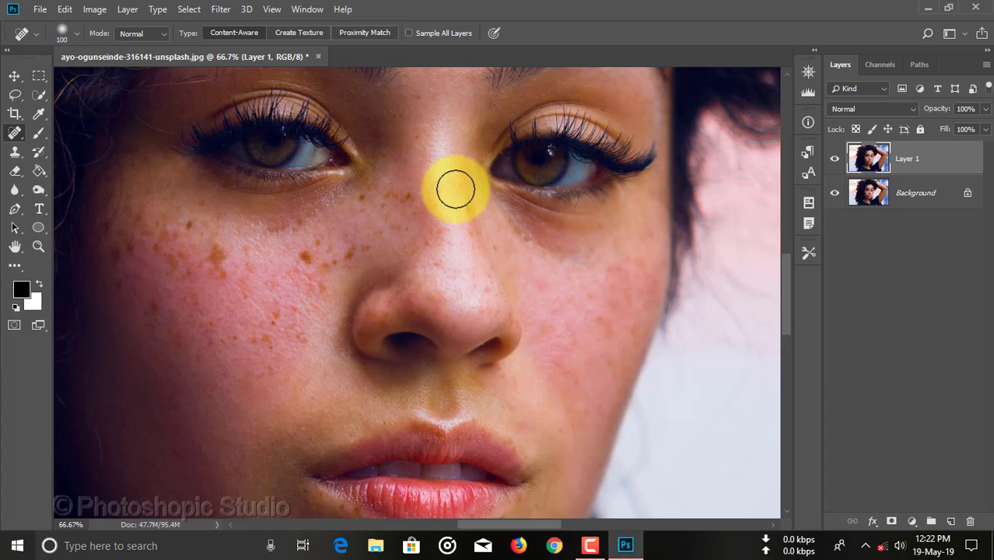
pyautogui.click(434, 265)
pyautogui.moveTo(434, 264); pyautogui.dragTo(450, 270)
pyautogui.moveTo(395, 303)
pyautogui.mouseDown()
pyautogui.moveTo(367, 315)
pyautogui.moveTo(415, 302)
pyautogui.moveTo(406, 311)
pyautogui.mouseUp()
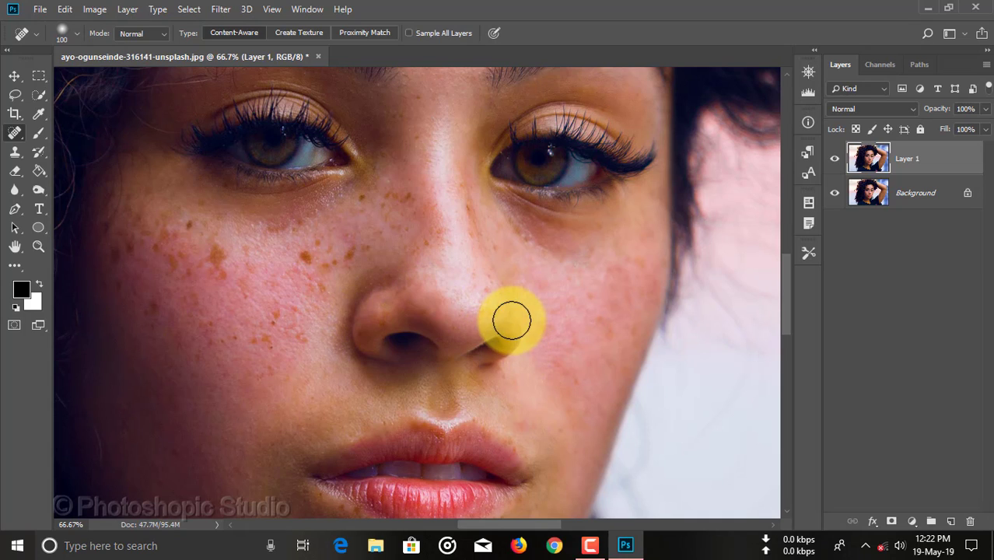
pyautogui.moveTo(511, 321)
pyautogui.mouseDown()
pyautogui.moveTo(533, 346)
pyautogui.moveTo(485, 291)
pyautogui.moveTo(481, 316)
pyautogui.moveTo(448, 332)
pyautogui.moveTo(361, 335)
pyautogui.moveTo(386, 322)
pyautogui.moveTo(472, 206)
pyautogui.moveTo(473, 232)
pyautogui.mouseUp()
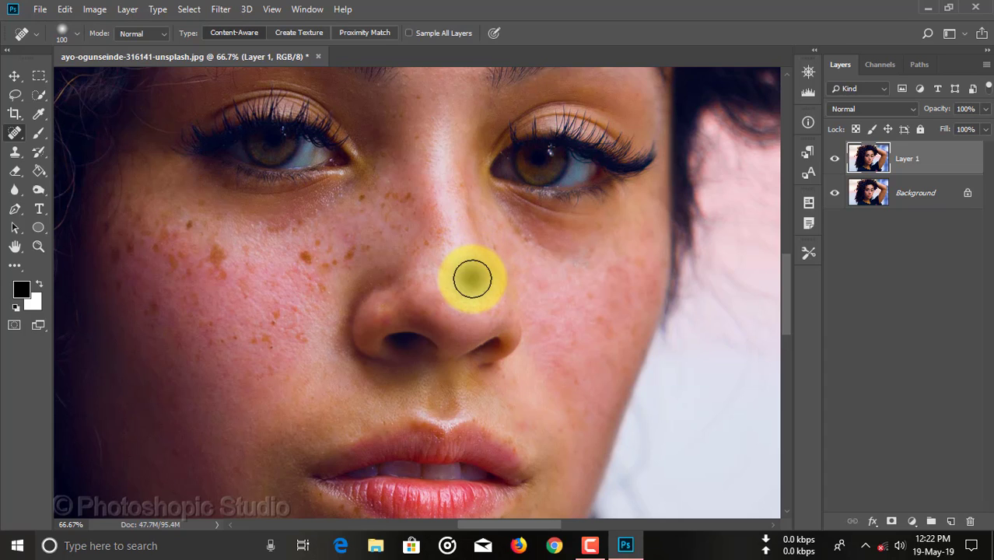
# Heal the freckles across the cheek in the left half of the image and a spot between the eyebrows.
pyautogui.moveTo(472, 278)
pyautogui.mouseDown()
pyautogui.moveTo(505, 310)
pyautogui.moveTo(491, 326)
pyautogui.moveTo(429, 204)
pyautogui.moveTo(404, 200)
pyautogui.moveTo(366, 245)
pyautogui.moveTo(382, 231)
pyautogui.moveTo(364, 191)
pyautogui.moveTo(428, 244)
pyautogui.moveTo(404, 206)
pyautogui.moveTo(307, 253)
pyautogui.moveTo(309, 266)
pyautogui.moveTo(347, 257)
pyautogui.moveTo(332, 267)
pyautogui.moveTo(397, 226)
pyautogui.moveTo(357, 195)
pyautogui.moveTo(359, 214)
pyautogui.moveTo(317, 235)
pyautogui.moveTo(330, 248)
pyautogui.moveTo(301, 257)
pyautogui.moveTo(324, 269)
pyautogui.moveTo(330, 287)
pyautogui.moveTo(273, 278)
pyautogui.moveTo(302, 344)
pyautogui.moveTo(317, 284)
pyautogui.moveTo(270, 279)
pyautogui.moveTo(255, 263)
pyautogui.moveTo(249, 282)
pyautogui.moveTo(225, 271)
pyautogui.moveTo(213, 227)
pyautogui.moveTo(190, 221)
pyautogui.moveTo(200, 206)
pyautogui.moveTo(169, 269)
pyautogui.moveTo(196, 269)
pyautogui.moveTo(133, 206)
pyautogui.moveTo(129, 248)
pyautogui.moveTo(111, 251)
pyautogui.moveTo(128, 247)
pyautogui.moveTo(107, 221)
pyautogui.moveTo(154, 309)
pyautogui.moveTo(256, 342)
pyautogui.moveTo(266, 379)
pyautogui.moveTo(233, 340)
pyautogui.moveTo(206, 343)
pyautogui.moveTo(139, 314)
pyautogui.moveTo(304, 333)
pyautogui.moveTo(268, 341)
pyautogui.moveTo(266, 395)
pyautogui.moveTo(206, 328)
pyautogui.moveTo(210, 245)
pyautogui.moveTo(274, 227)
pyautogui.mouseUp()
pyautogui.click(419, 98)
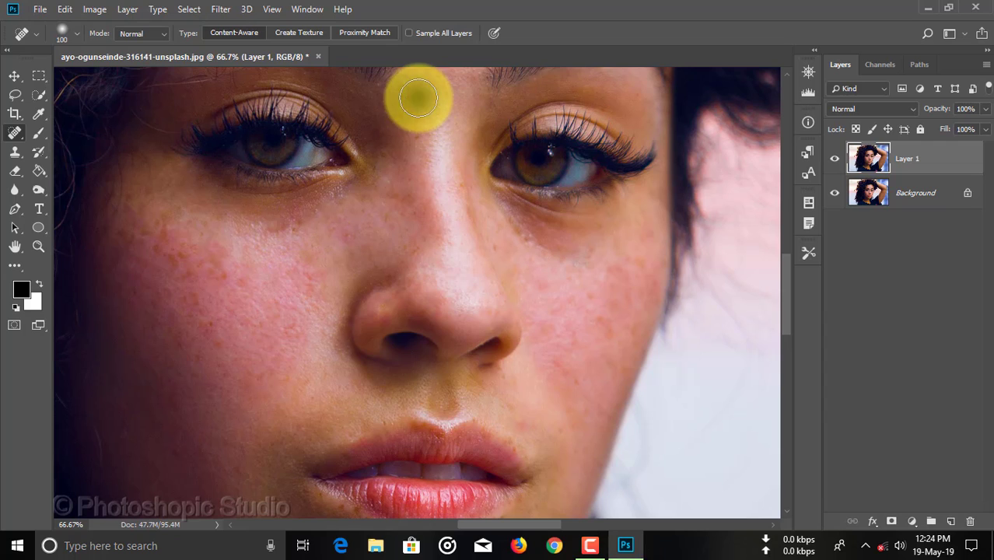
# Heal the small blemishes on the lower cheek, around the mouth corners and on the chin.
pyautogui.moveTo(355, 389); pyautogui.dragTo(389, 249)
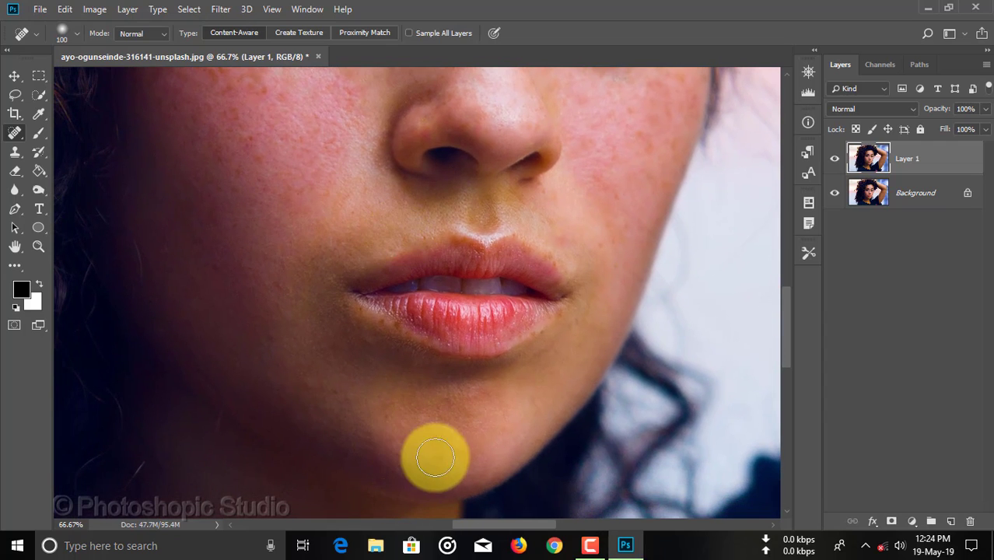
pyautogui.click(212, 269)
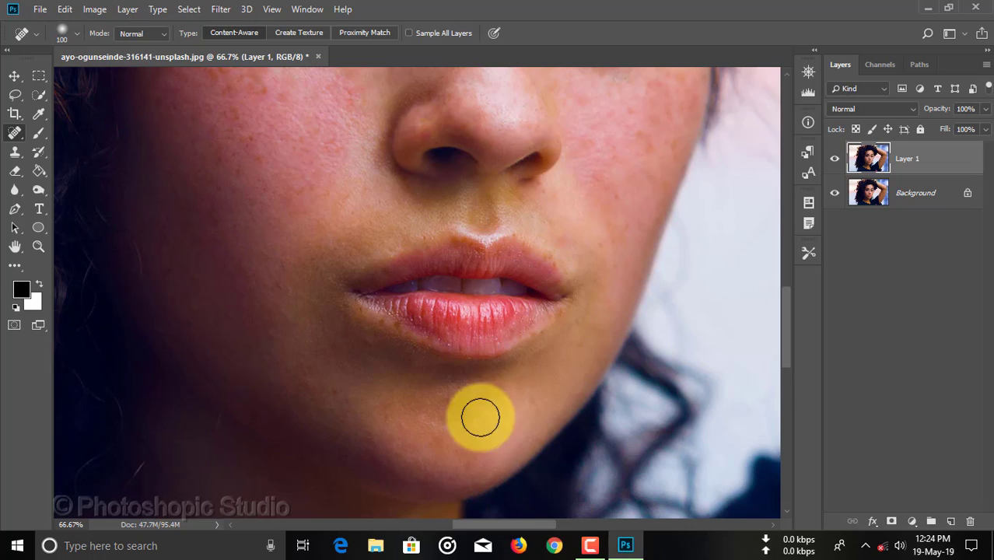
pyautogui.click(577, 322)
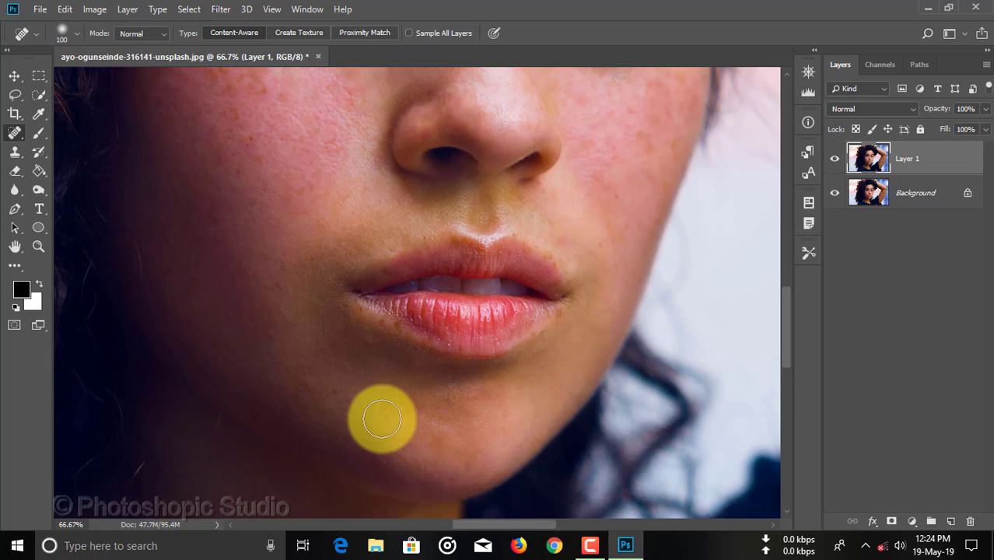
pyautogui.click(306, 387)
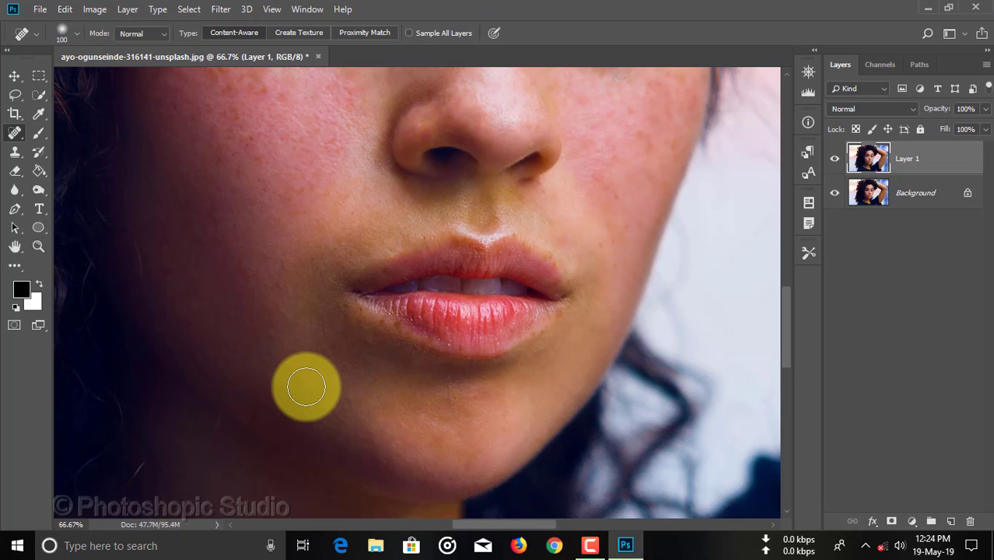
pyautogui.click(377, 326)
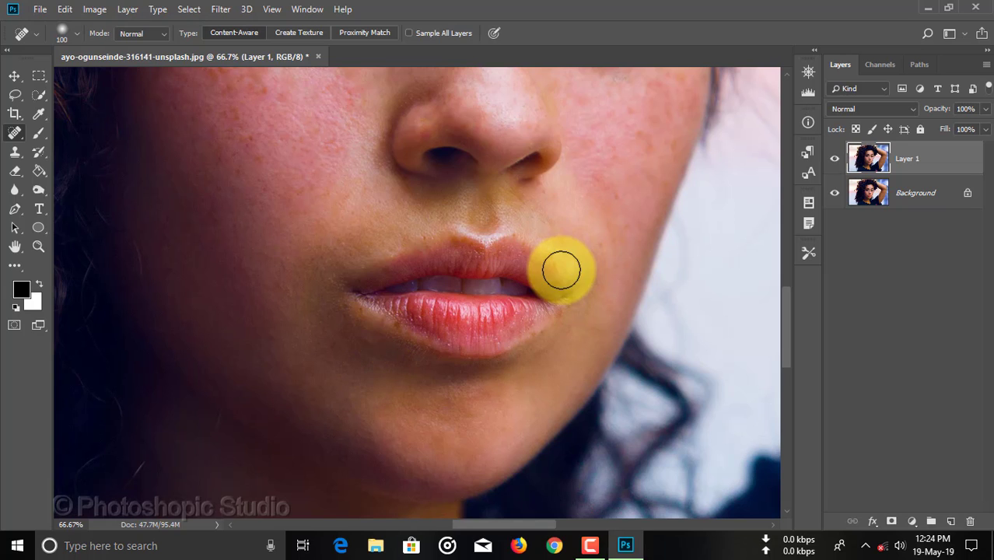
pyautogui.click(395, 388)
# Heal the leftover faint spots on the cheek in the left half of the image, up to the outer eye area.
pyautogui.scroll(5, 484, 396)
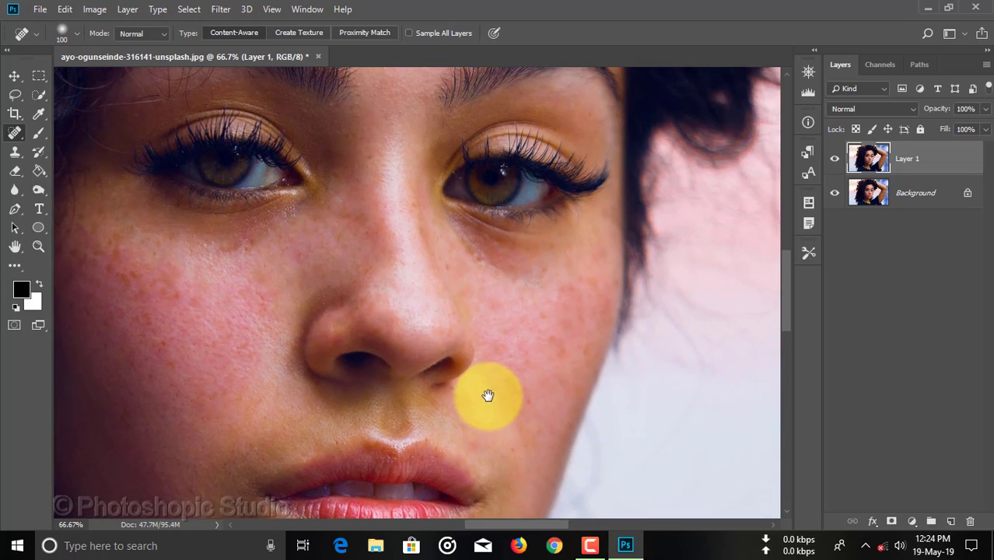
pyautogui.click(291, 290)
pyautogui.click(309, 290)
pyautogui.click(280, 337)
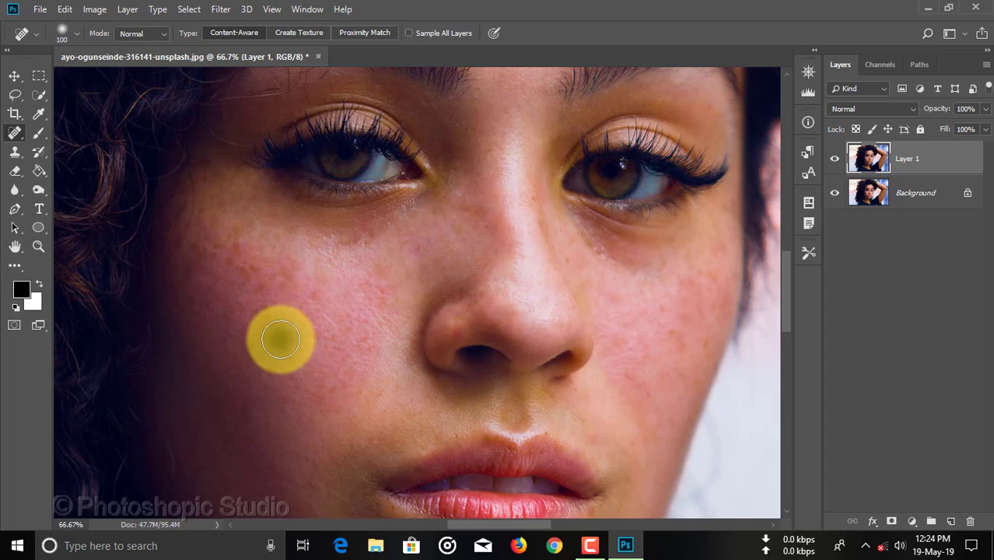
pyautogui.click(267, 316)
pyautogui.click(265, 312)
pyautogui.click(246, 281)
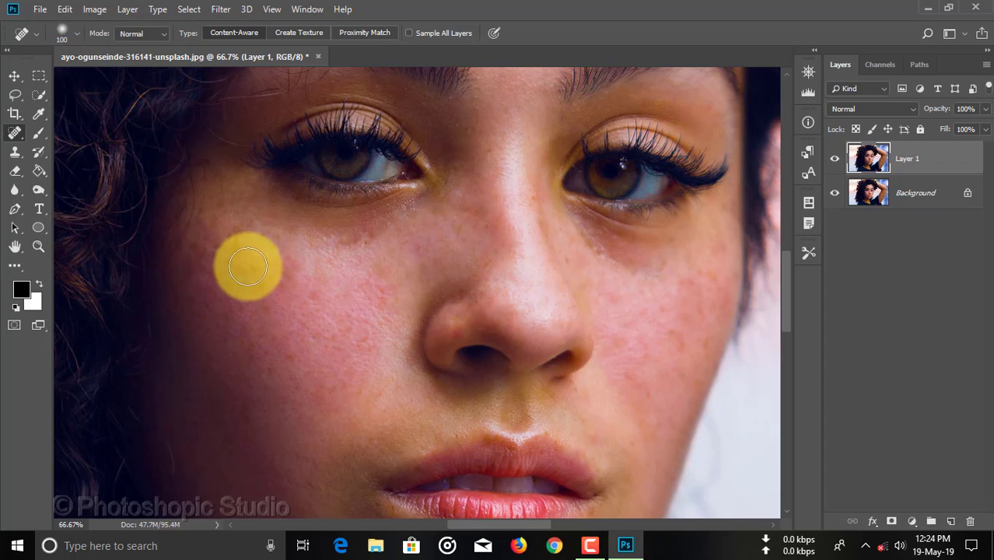
pyautogui.click(249, 266)
pyautogui.click(235, 269)
pyautogui.click(207, 213)
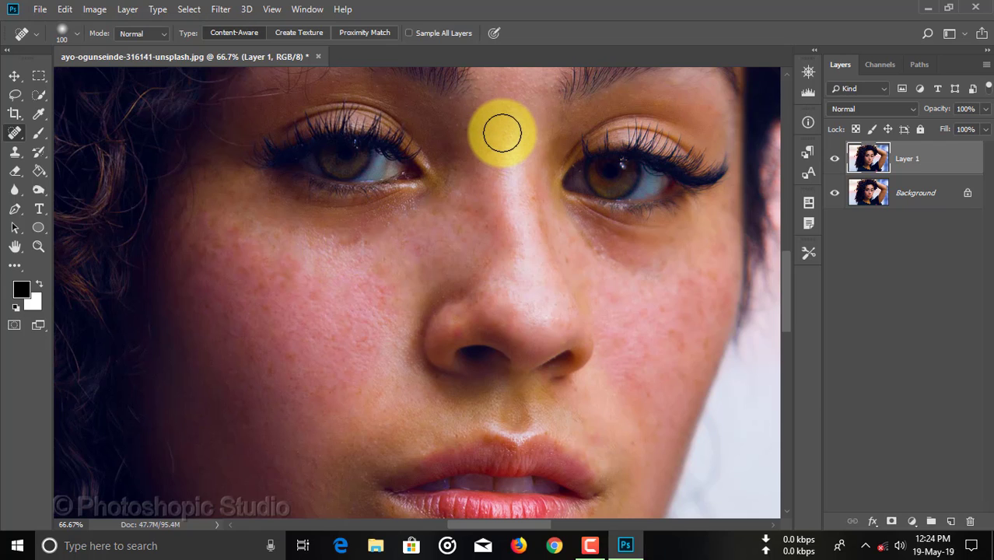
# Inspect the forehead and the retouched cheek, nose and mouth area for remaining blemishes.
pyautogui.moveTo(504, 133); pyautogui.dragTo(473, 329)
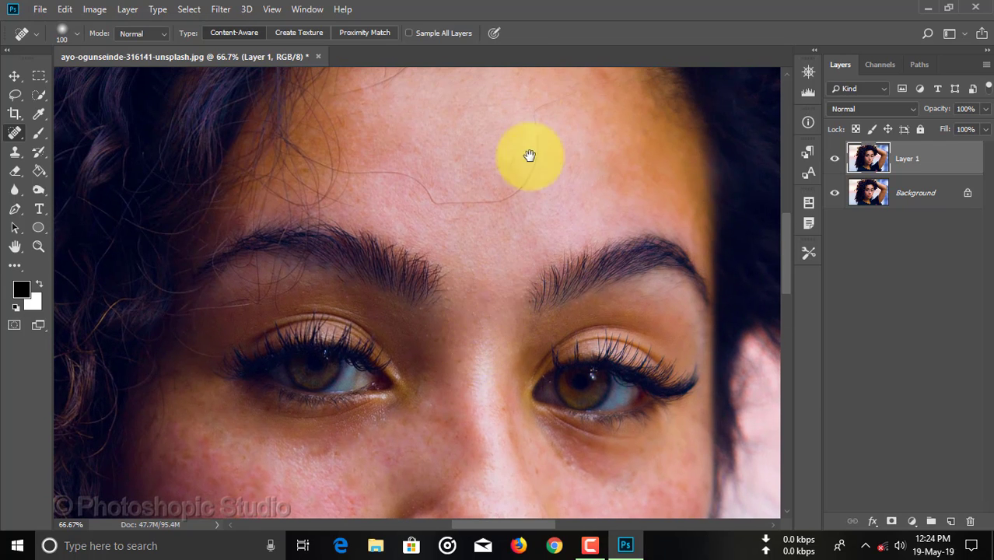
pyautogui.scroll(3, 560, 152)
pyautogui.moveTo(425, 363); pyautogui.dragTo(513, 101)
pyautogui.moveTo(442, 396)
pyautogui.mouseDown()
pyautogui.moveTo(464, 177)
pyautogui.moveTo(413, 304)
pyautogui.moveTo(354, 259)
pyautogui.moveTo(348, 240)
pyautogui.moveTo(389, 282)
pyautogui.mouseUp()
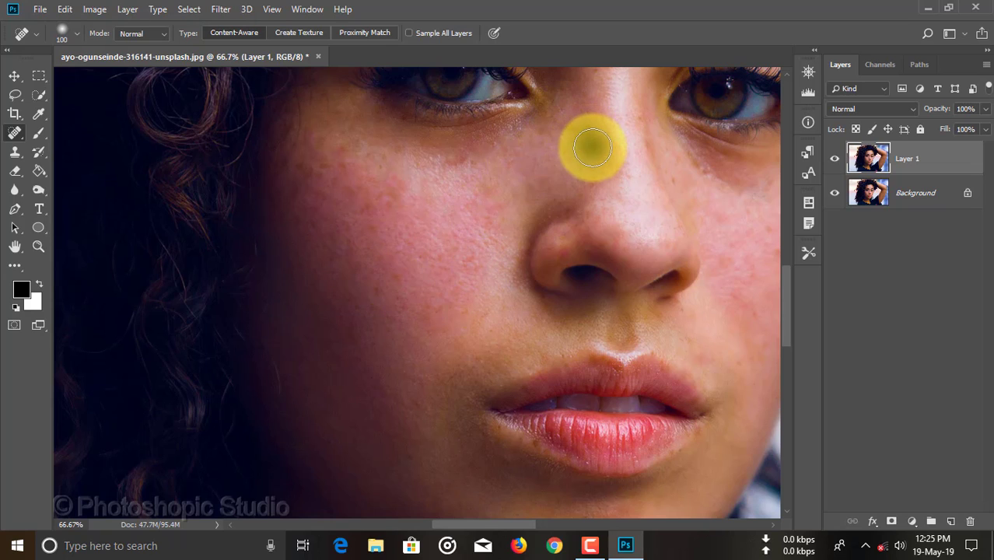
# Heal the leftover spots on both cheeks and compare the retouch with the original by toggling the visibility of Layer 1.
pyautogui.scroll(3, 677, 328)
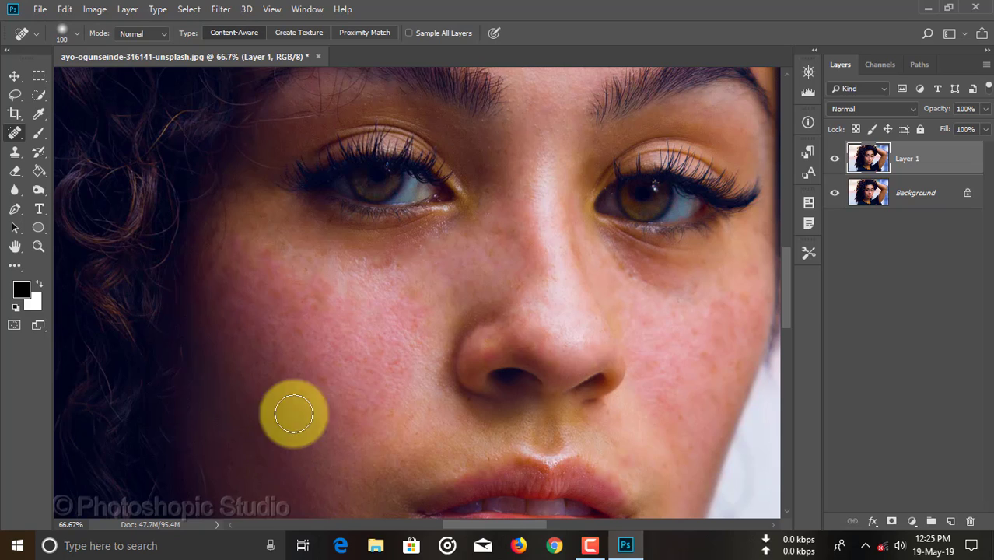
pyautogui.click(403, 357)
pyautogui.click(315, 289)
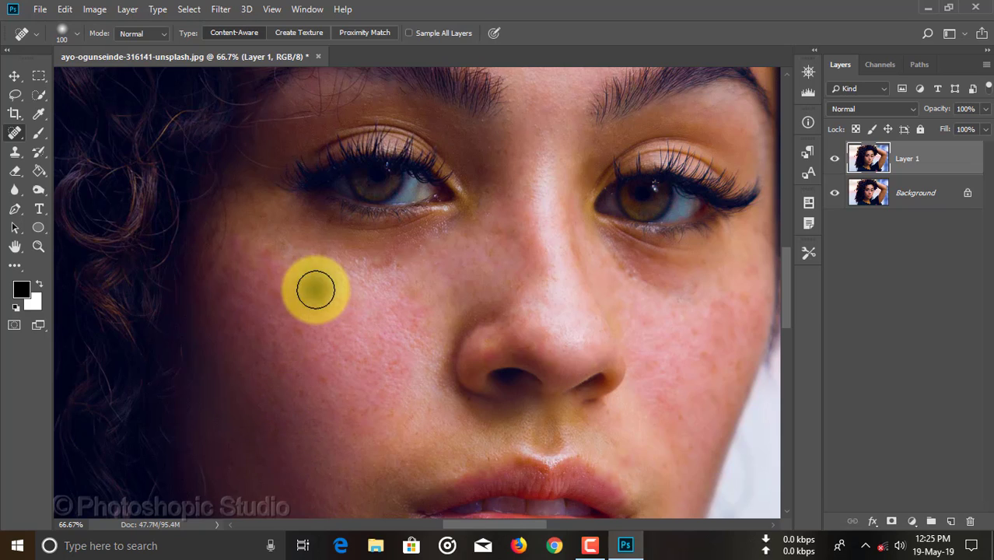
pyautogui.click(406, 276)
pyautogui.click(706, 355)
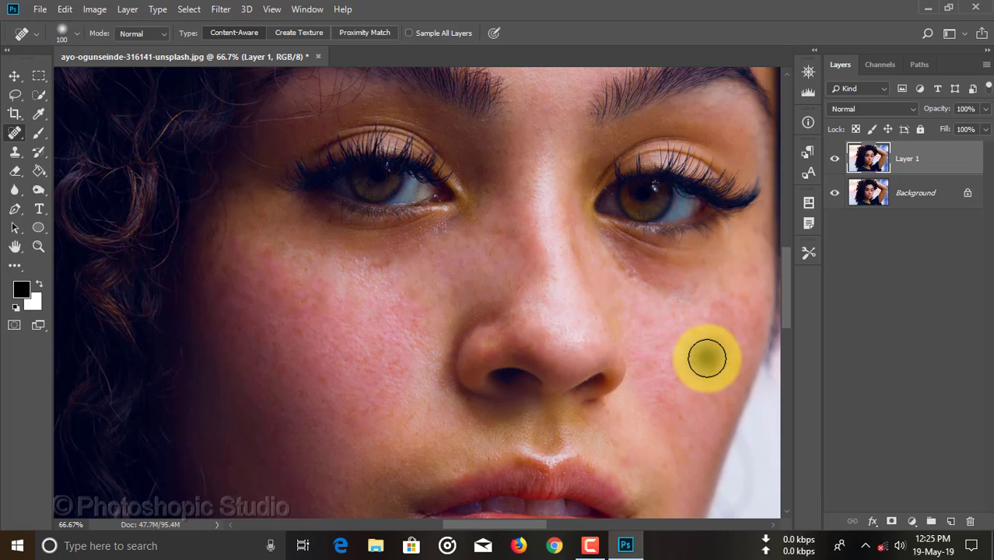
pyautogui.click(835, 159)
pyautogui.click(835, 160)
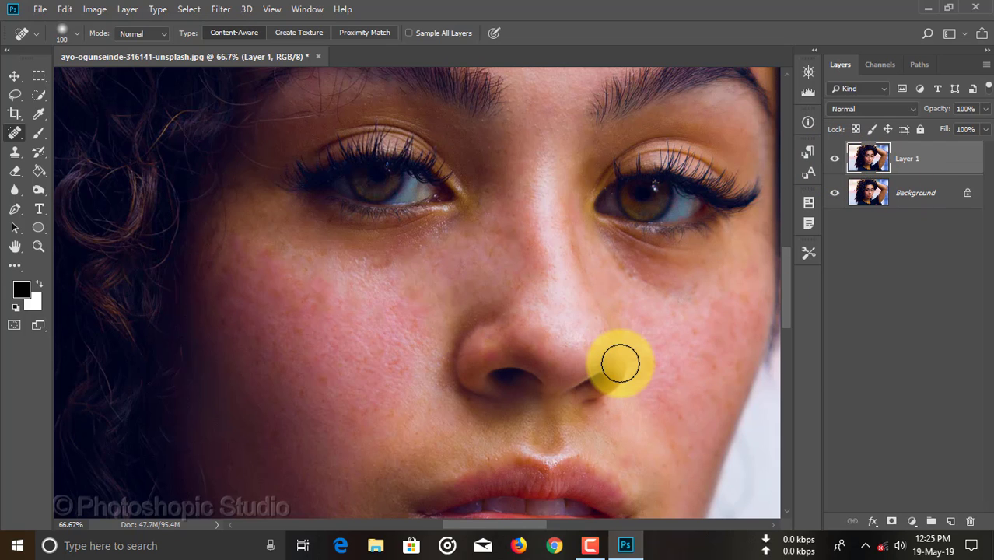
# Heal a remaining spot on the cheek beside the nose in the right half of the image.
pyautogui.hotkey('ctrl', '0')
pyautogui.hotkey('ctrl', '+')
pyautogui.hotkey('ctrl', '+')
pyautogui.hotkey('ctrl', '+')
pyautogui.hotkey('ctrl', '+')
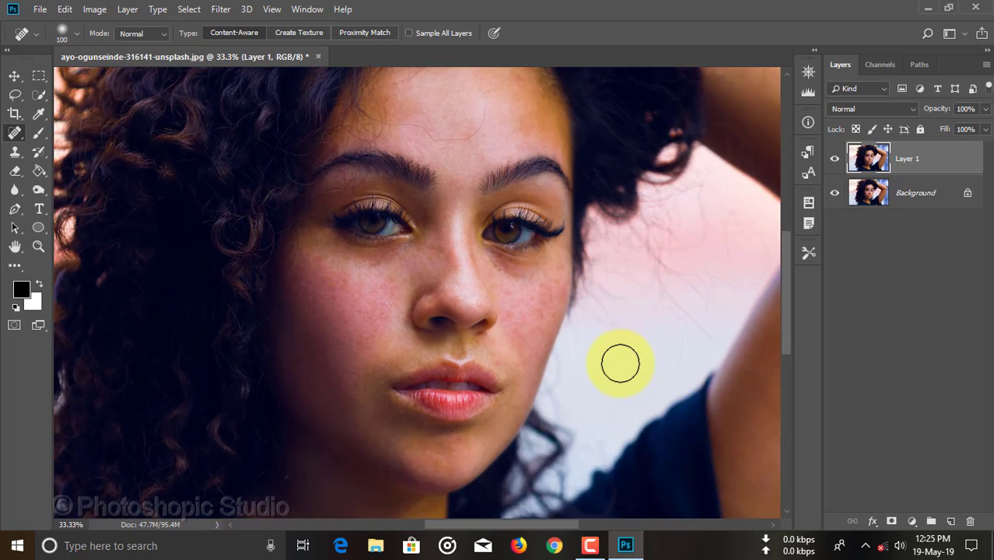
pyautogui.hotkey('ctrl', '-')
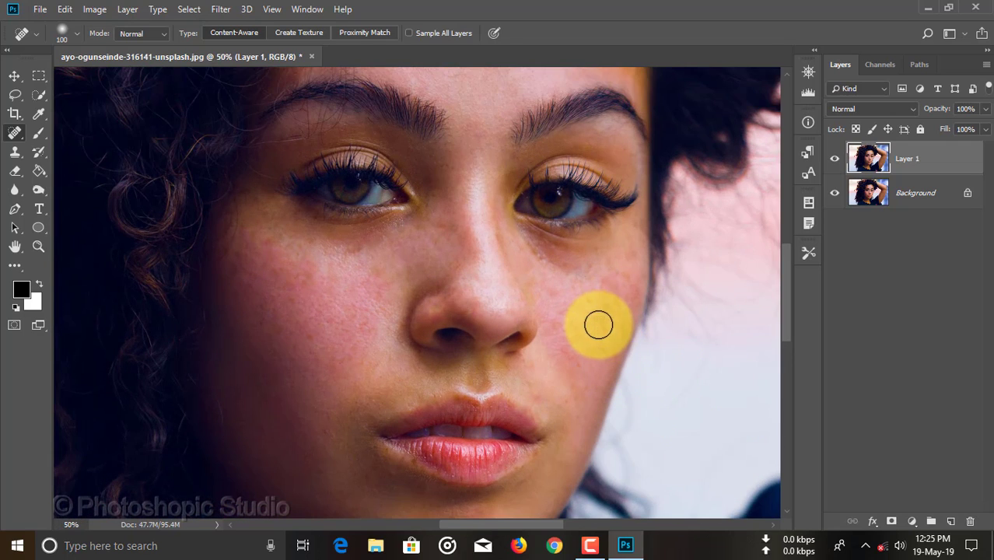
pyautogui.click(568, 355)
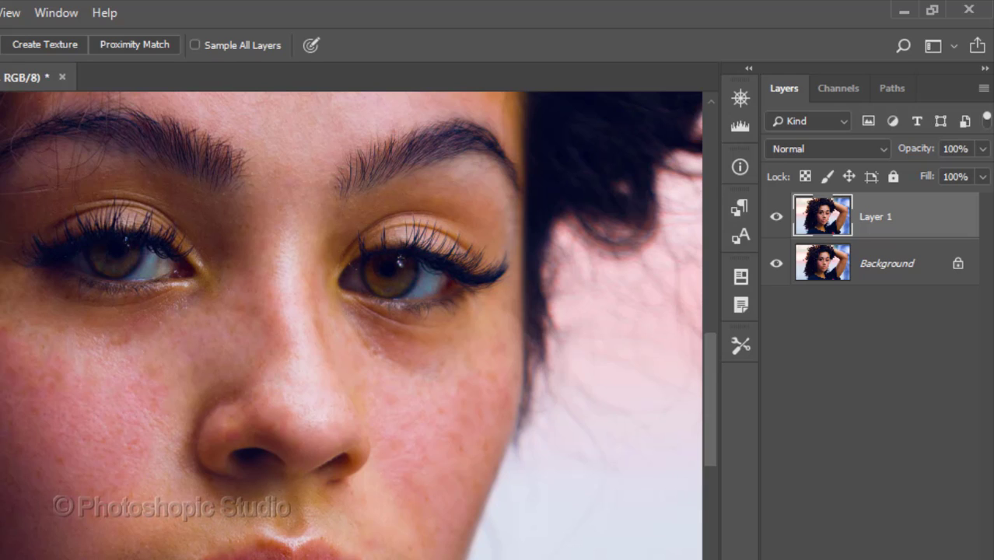
# Duplicate the retouched Layer 1 and invert the colours of the copy.
pyautogui.hotkey('ctrl', 'j')
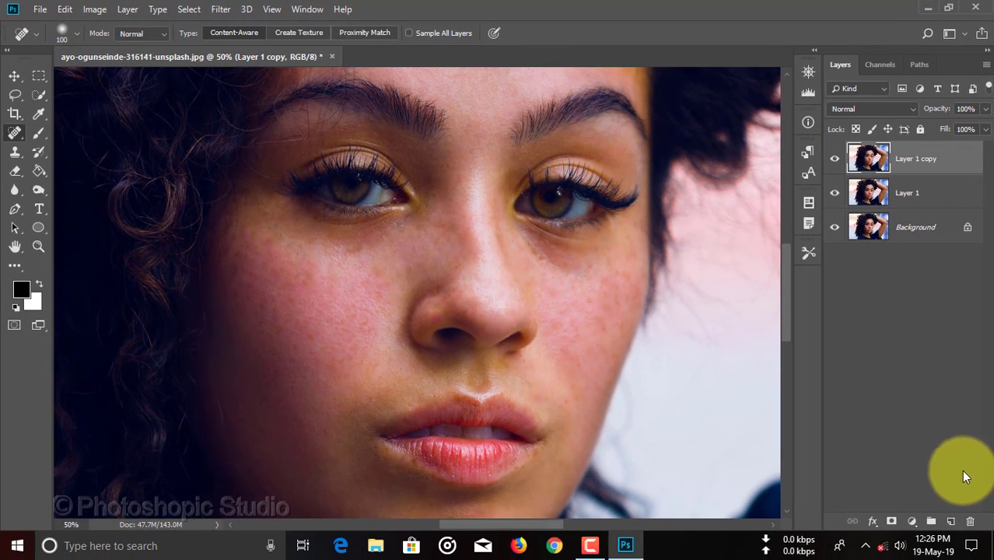
pyautogui.hotkey('ctrl', 'i')
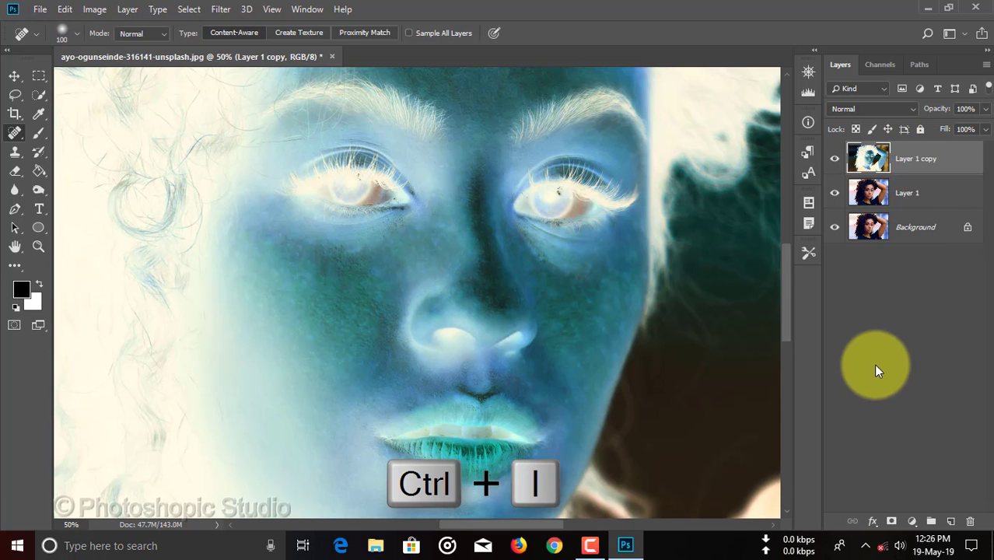
pyautogui.hotkey('ctrl', '0')
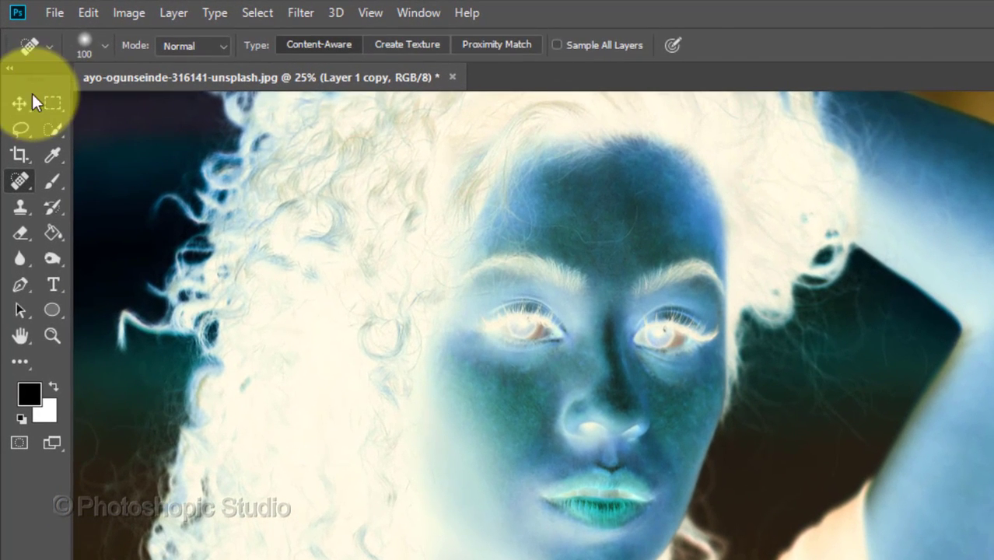
# Apply a High Pass filter with a radius of 13.2 pixels to the inverted layer copy.
pyautogui.click(20, 102)
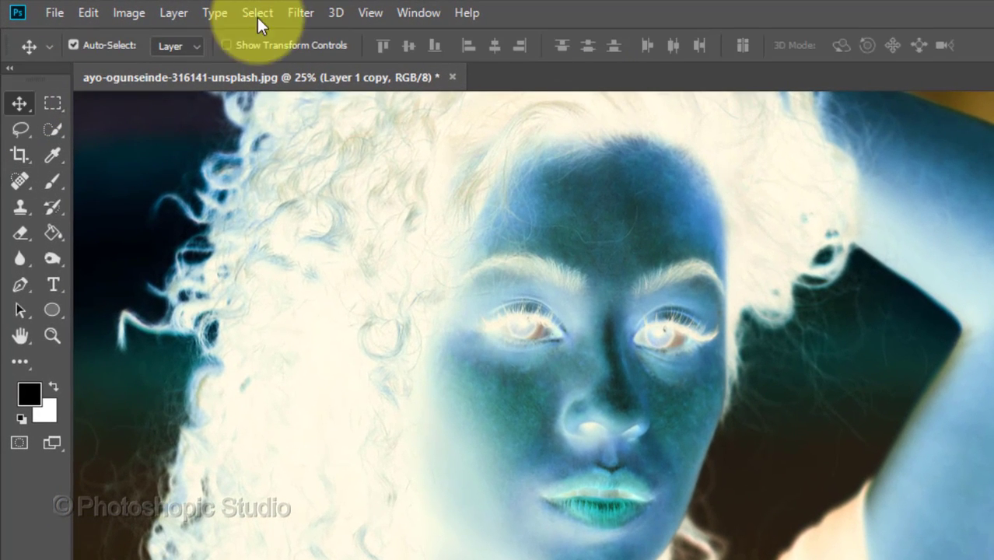
pyautogui.click(297, 14)
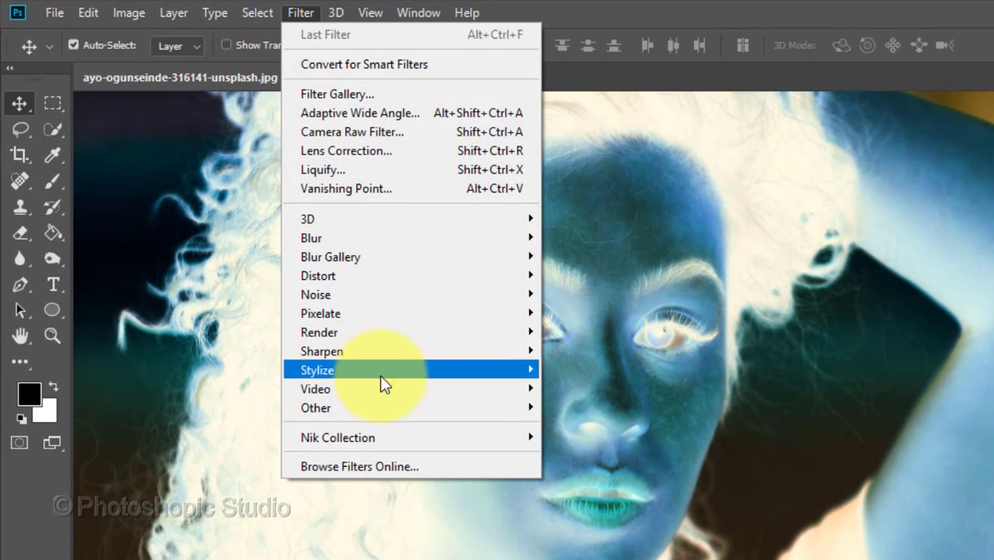
pyautogui.moveTo(378, 413)
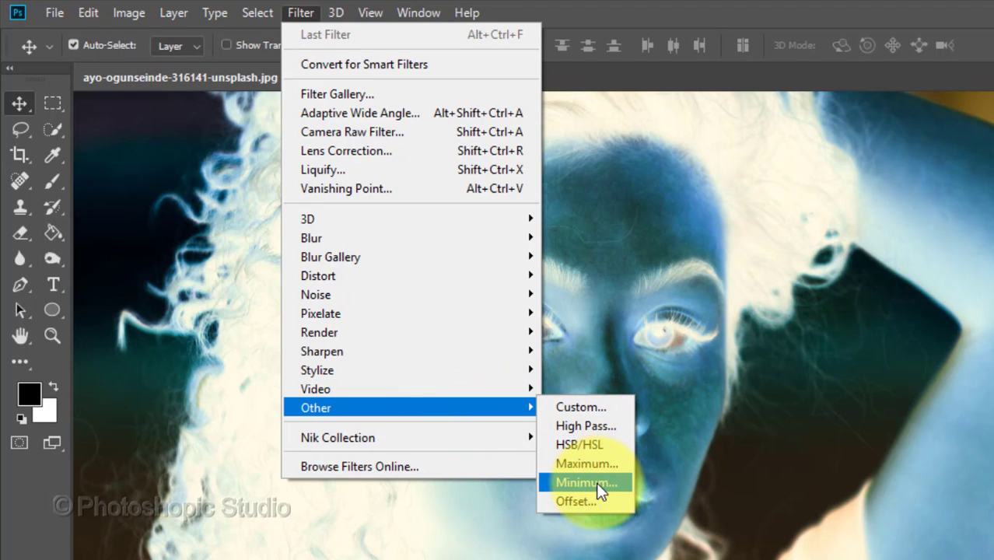
pyautogui.click(621, 433)
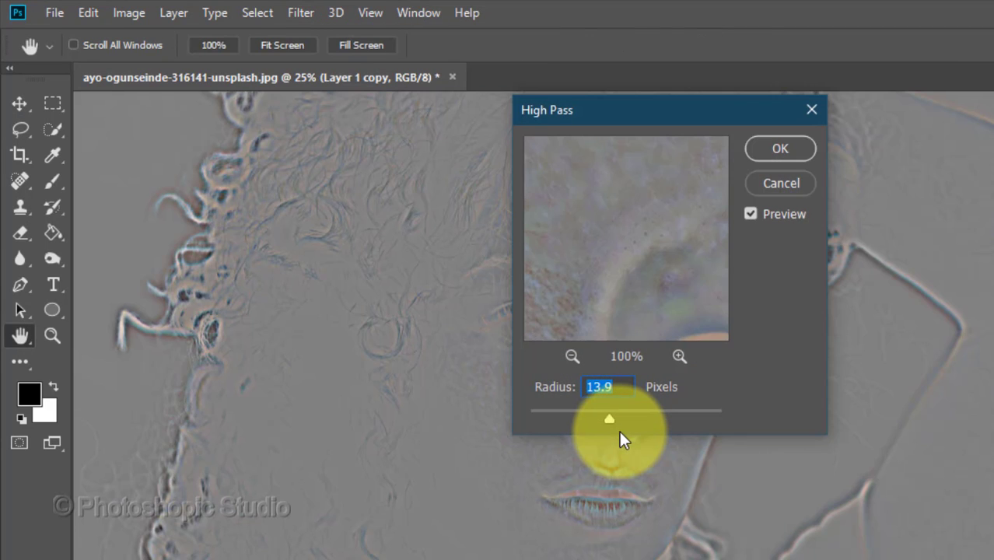
pyautogui.moveTo(635, 116); pyautogui.dragTo(963, 50)
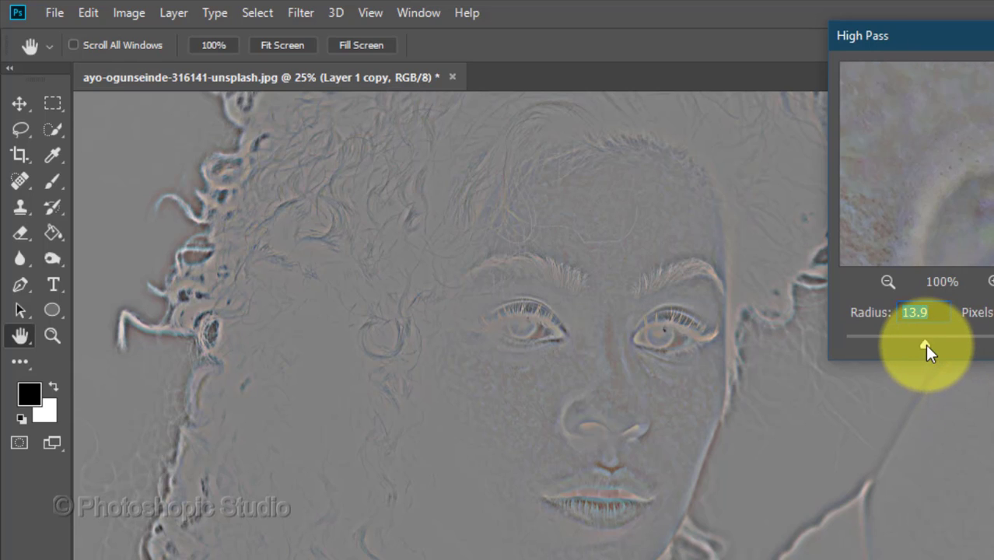
pyautogui.moveTo(925, 344); pyautogui.dragTo(923, 343)
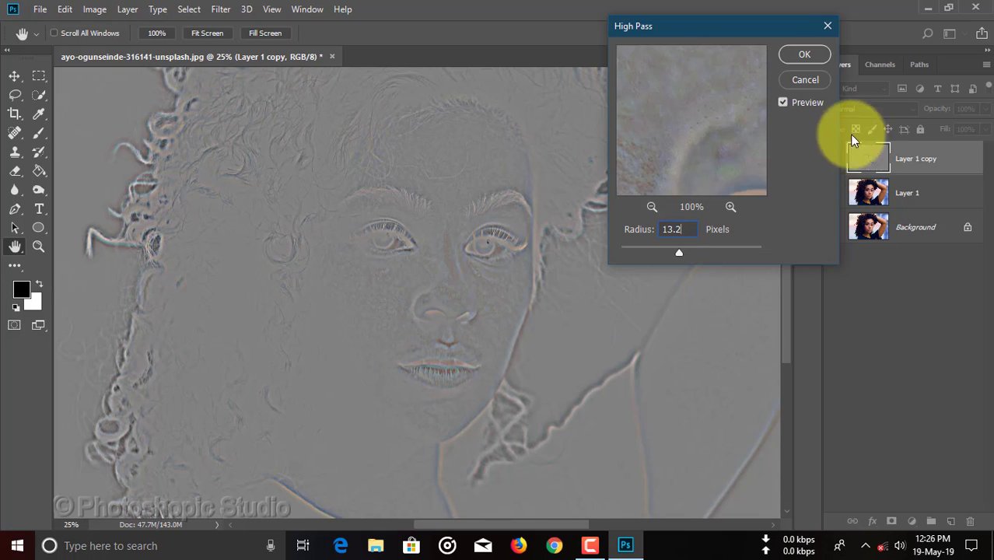
pyautogui.click(806, 55)
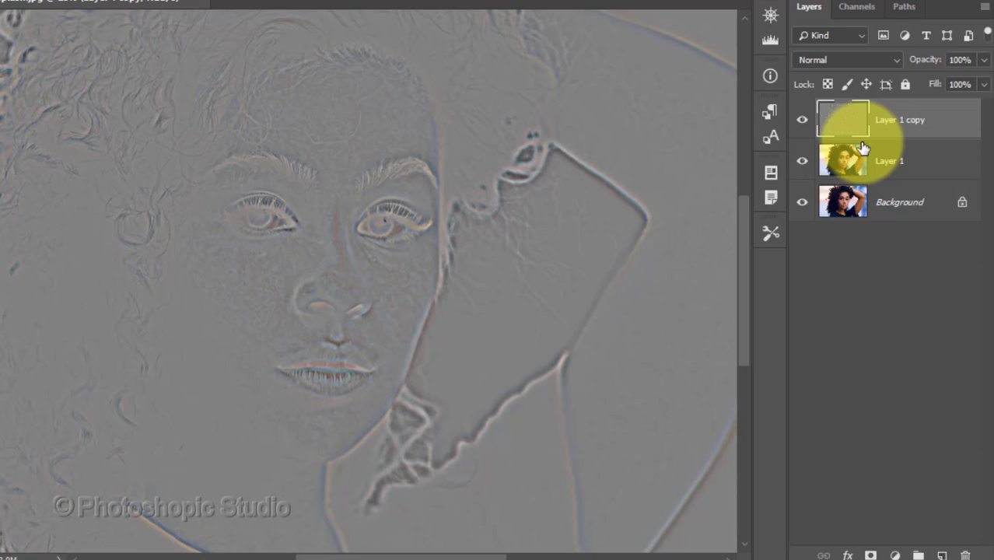
# Set the High Pass layer's blend mode to Vivid Light and add a layer mask inverted to black.
pyautogui.click(844, 62)
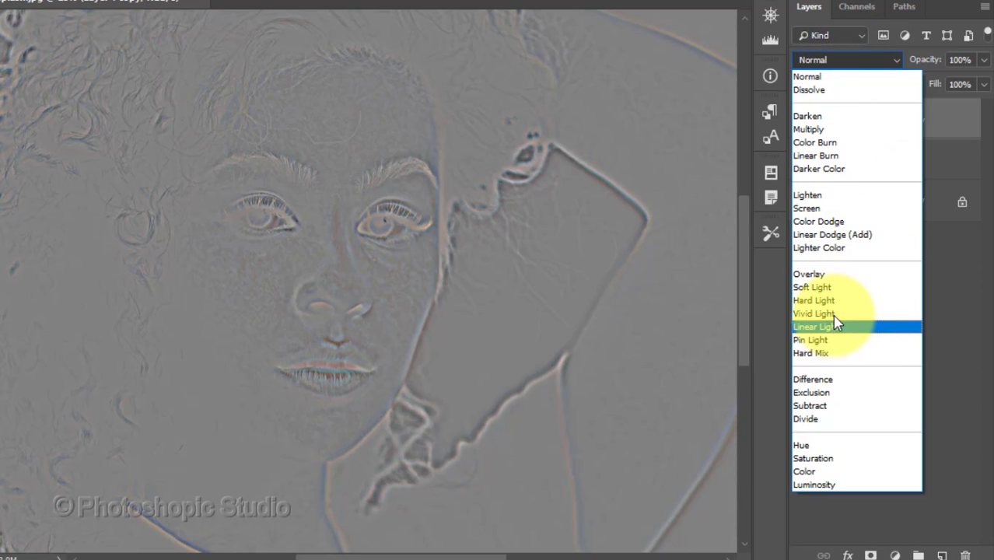
pyautogui.click(814, 313)
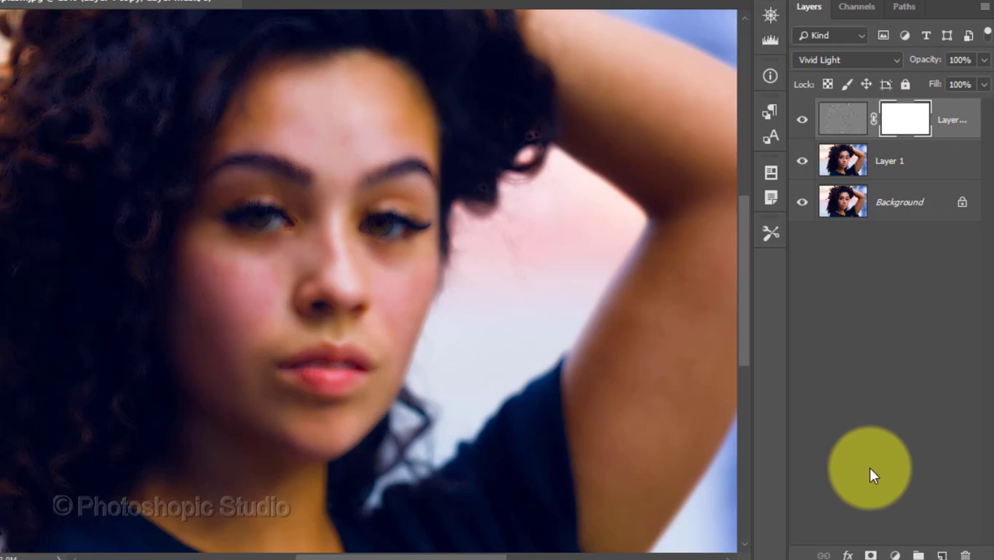
pyautogui.hotkey('ctrl', 'i')
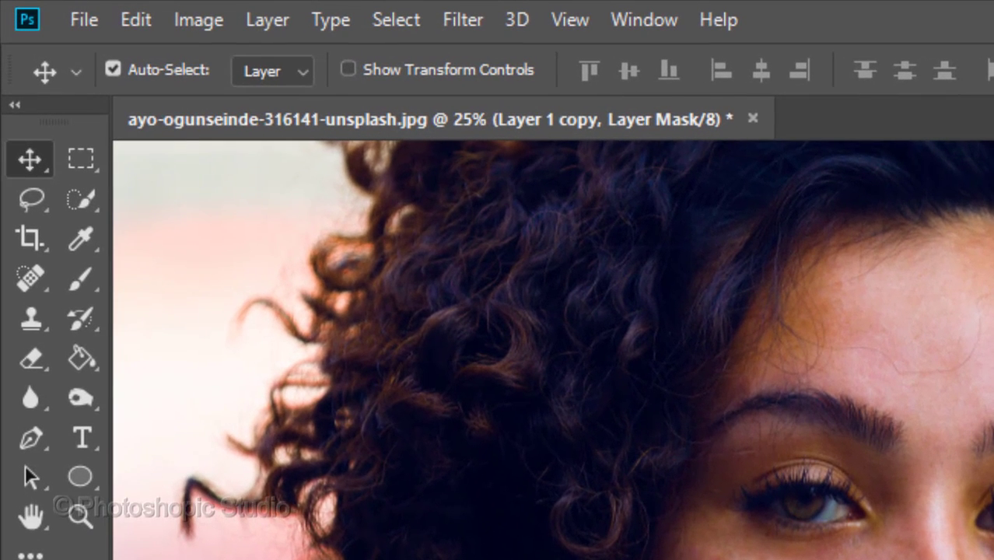
# Set up the Brush tool for mask painting with 67% opacity and 78% flow.
pyautogui.click(81, 281)
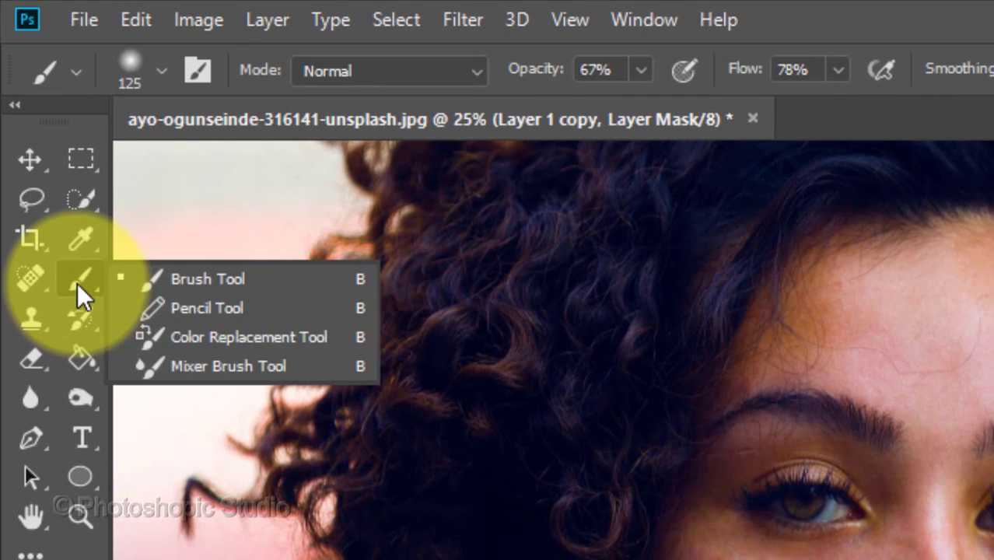
pyautogui.click(159, 278)
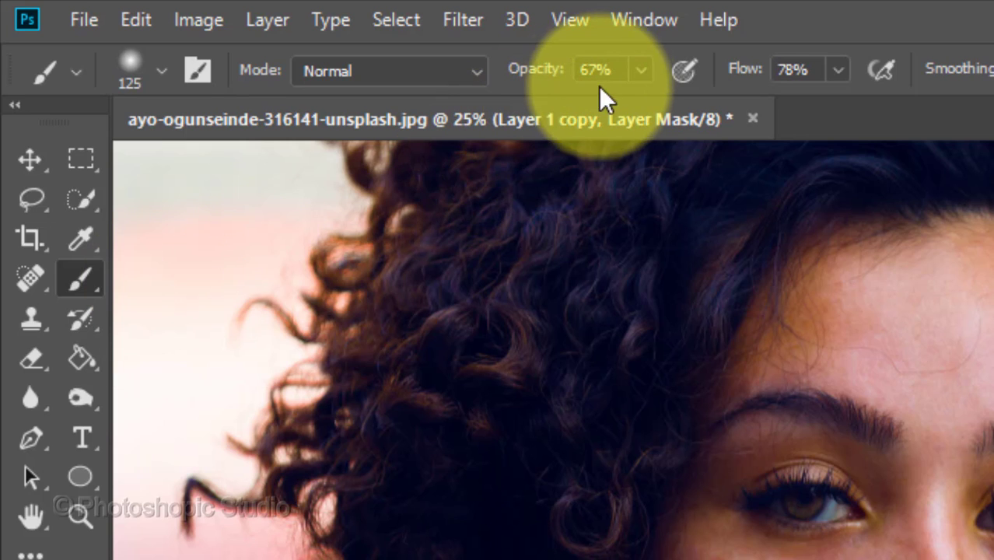
pyautogui.click(614, 69)
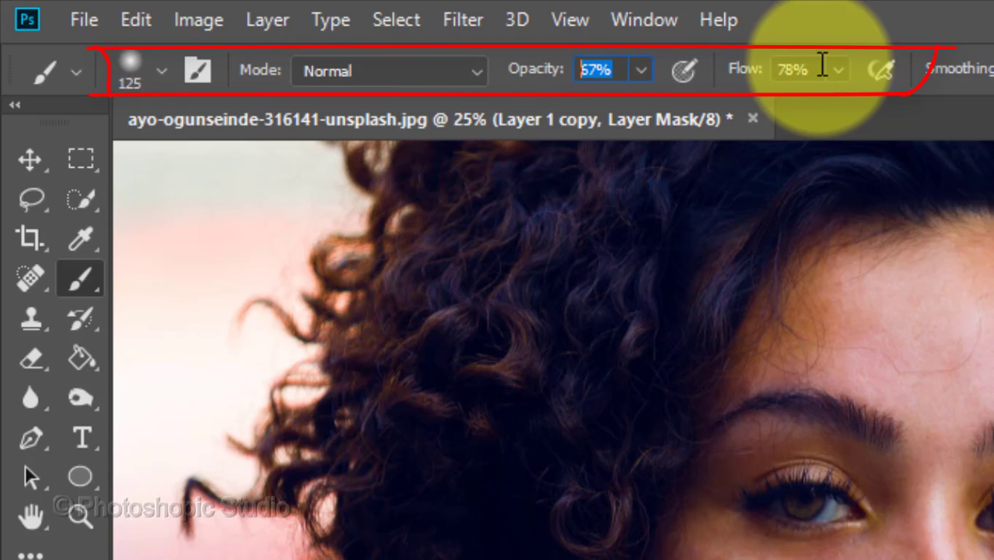
pyautogui.click(818, 66)
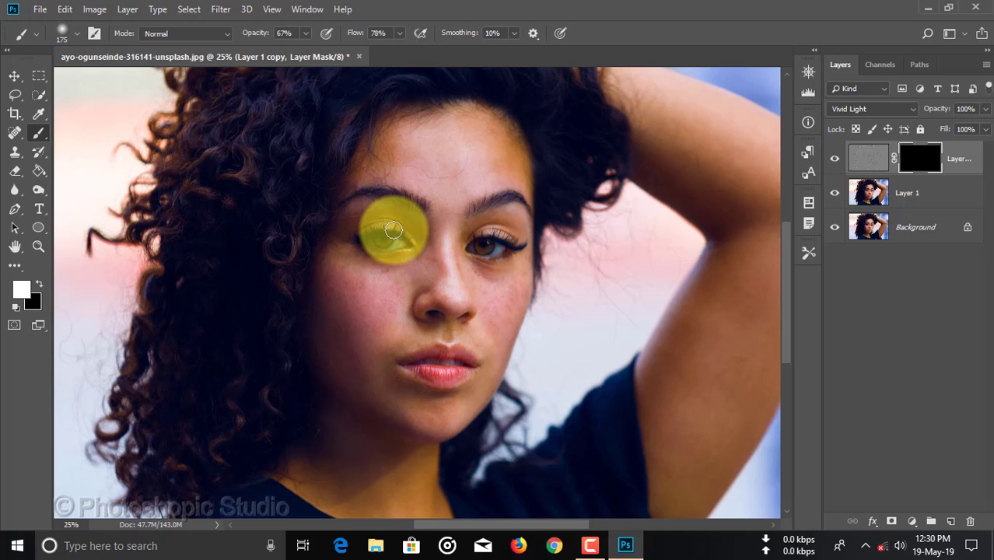
# Paint white on the layer mask over both cheeks with a 175 px brush to smooth the skin.
pyautogui.hotkey('ctrl', '+')
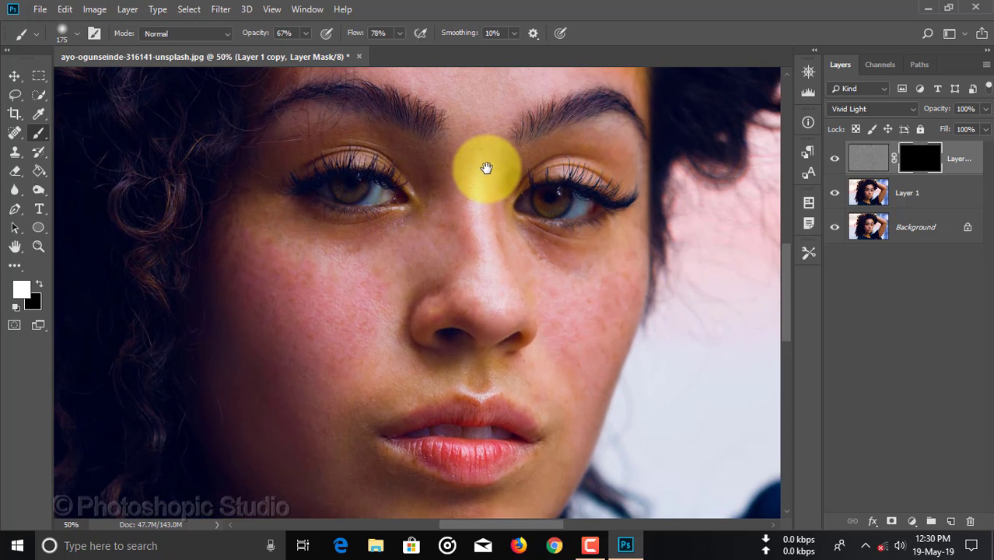
pyautogui.moveTo(484, 167)
pyautogui.mouseDown()
pyautogui.moveTo(455, 211)
pyautogui.moveTo(479, 297)
pyautogui.moveTo(413, 211)
pyautogui.moveTo(445, 220)
pyautogui.mouseUp()
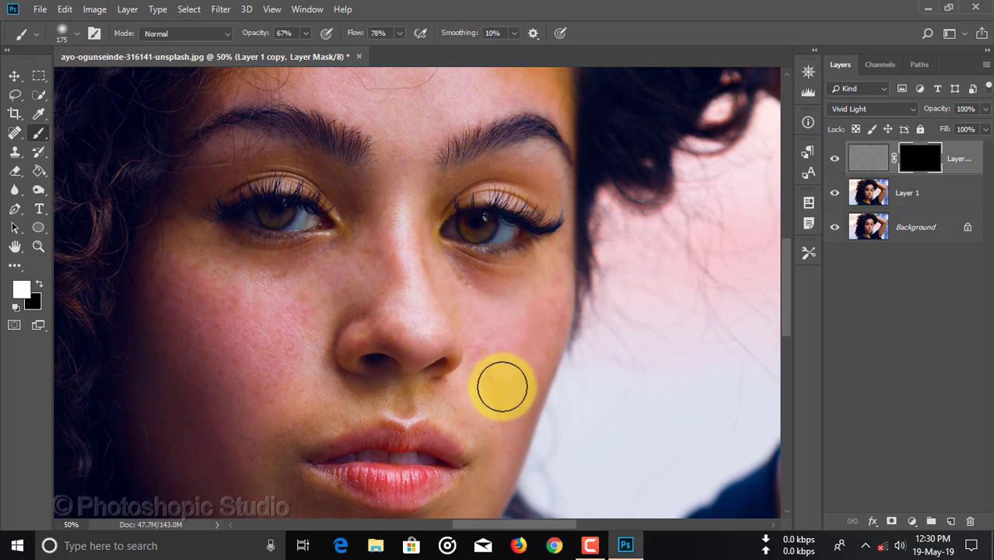
pyautogui.click(488, 350)
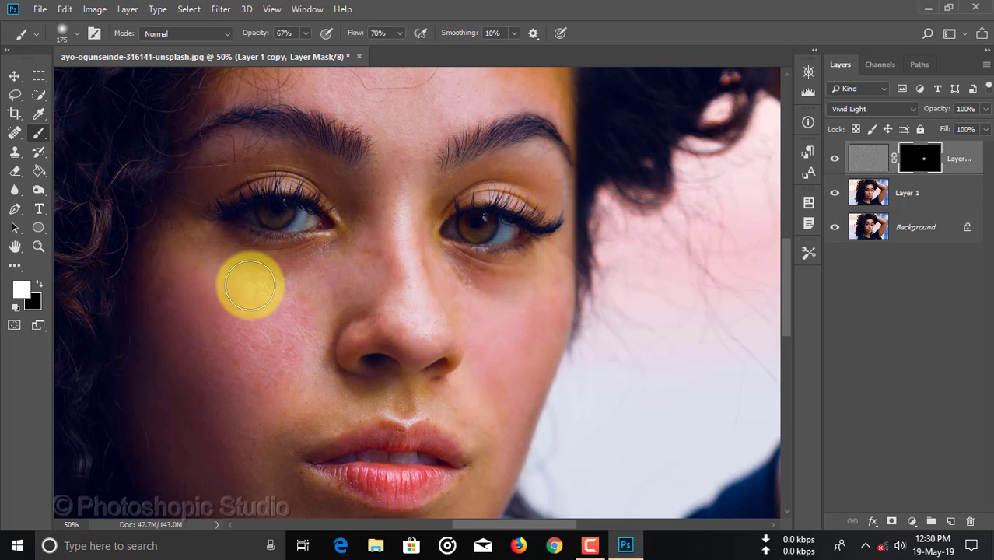
pyautogui.moveTo(286, 270)
pyautogui.mouseDown()
pyautogui.moveTo(185, 253)
pyautogui.moveTo(237, 333)
pyautogui.mouseUp()
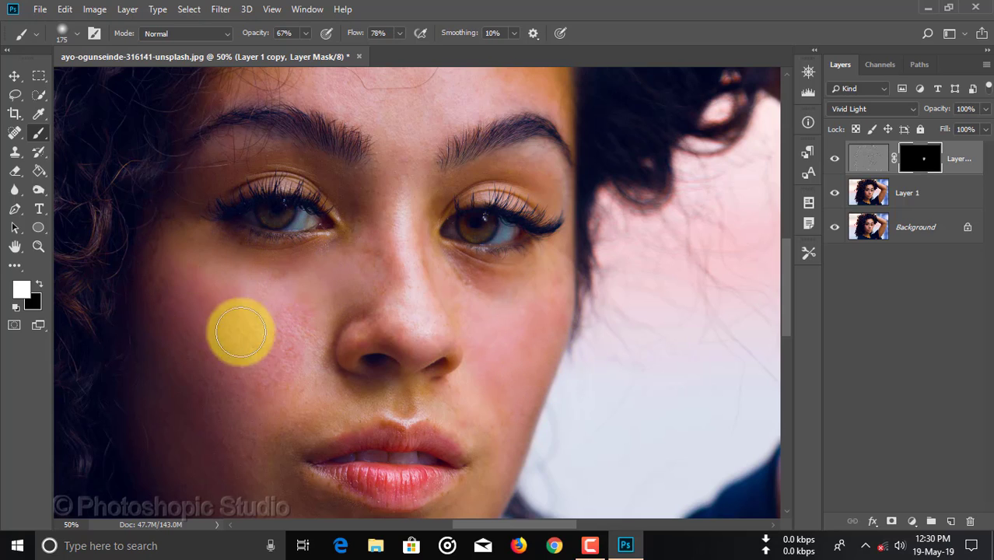
# Paint the mask white over the lower cheeks, mouth surroundings and chin, reducing the brush size to 90 px for the tighter areas.
pyautogui.moveTo(290, 377); pyautogui.dragTo(338, 262)
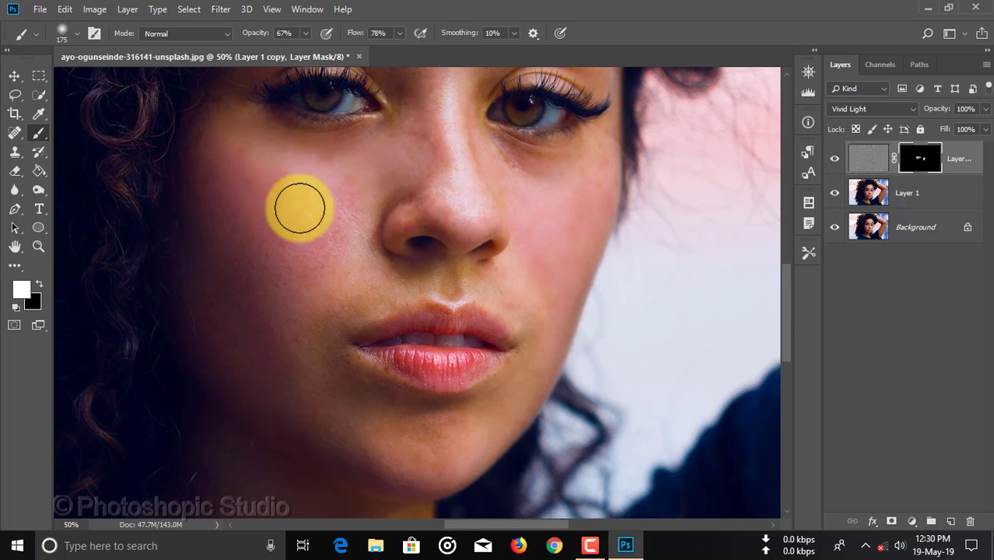
pyautogui.moveTo(206, 288)
pyautogui.mouseDown()
pyautogui.moveTo(228, 345)
pyautogui.moveTo(266, 245)
pyautogui.moveTo(312, 183)
pyautogui.moveTo(292, 322)
pyautogui.moveTo(349, 192)
pyautogui.moveTo(349, 277)
pyautogui.moveTo(284, 379)
pyautogui.moveTo(330, 173)
pyautogui.moveTo(359, 182)
pyautogui.moveTo(350, 294)
pyautogui.moveTo(361, 294)
pyautogui.moveTo(294, 396)
pyautogui.moveTo(383, 428)
pyautogui.moveTo(470, 432)
pyautogui.moveTo(380, 460)
pyautogui.moveTo(272, 407)
pyautogui.moveTo(386, 468)
pyautogui.moveTo(450, 476)
pyautogui.moveTo(502, 425)
pyautogui.moveTo(533, 364)
pyautogui.moveTo(454, 450)
pyautogui.moveTo(482, 406)
pyautogui.moveTo(471, 409)
pyautogui.moveTo(497, 389)
pyautogui.moveTo(416, 400)
pyautogui.moveTo(334, 352)
pyautogui.moveTo(339, 364)
pyautogui.moveTo(406, 395)
pyautogui.moveTo(346, 348)
pyautogui.moveTo(345, 333)
pyautogui.moveTo(432, 285)
pyautogui.moveTo(500, 298)
pyautogui.moveTo(525, 325)
pyautogui.moveTo(549, 329)
pyautogui.moveTo(530, 363)
pyautogui.moveTo(532, 314)
pyautogui.moveTo(464, 274)
pyautogui.moveTo(377, 272)
pyautogui.moveTo(358, 304)
pyautogui.moveTo(530, 317)
pyautogui.moveTo(382, 267)
pyautogui.moveTo(370, 247)
pyautogui.moveTo(379, 200)
pyautogui.moveTo(581, 228)
pyautogui.mouseUp()
pyautogui.press('[')
pyautogui.press('[')
pyautogui.moveTo(582, 228); pyautogui.dragTo(542, 225)
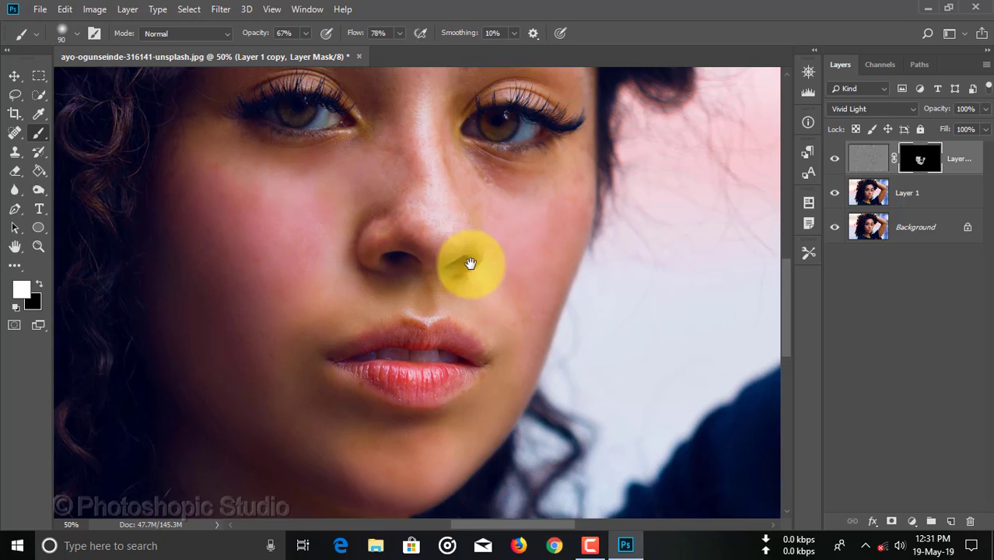
# Paint the mask white over the nose, forehead and the skin around the eyes, leaving out the brows and lashes.
pyautogui.moveTo(471, 262)
pyautogui.mouseDown()
pyautogui.moveTo(443, 292)
pyautogui.moveTo(358, 274)
pyautogui.moveTo(363, 281)
pyautogui.moveTo(358, 254)
pyautogui.moveTo(367, 256)
pyautogui.moveTo(305, 279)
pyautogui.moveTo(298, 296)
pyautogui.moveTo(345, 273)
pyautogui.moveTo(357, 235)
pyautogui.moveTo(337, 153)
pyautogui.moveTo(327, 181)
pyautogui.moveTo(346, 251)
pyautogui.moveTo(333, 256)
pyautogui.moveTo(335, 223)
pyautogui.moveTo(322, 208)
pyautogui.moveTo(309, 214)
pyautogui.moveTo(381, 233)
pyautogui.moveTo(380, 195)
pyautogui.moveTo(417, 317)
pyautogui.moveTo(406, 197)
pyautogui.moveTo(415, 325)
pyautogui.mouseUp()
pyautogui.moveTo(415, 178); pyautogui.dragTo(424, 235)
pyautogui.moveTo(423, 235)
pyautogui.mouseDown()
pyautogui.moveTo(438, 165)
pyautogui.moveTo(341, 154)
pyautogui.moveTo(312, 168)
pyautogui.moveTo(432, 145)
pyautogui.moveTo(472, 155)
pyautogui.moveTo(411, 134)
pyautogui.moveTo(491, 197)
pyautogui.moveTo(503, 178)
pyautogui.moveTo(526, 292)
pyautogui.moveTo(491, 280)
pyautogui.moveTo(457, 284)
pyautogui.moveTo(386, 340)
pyautogui.moveTo(436, 281)
pyautogui.moveTo(503, 268)
pyautogui.moveTo(368, 289)
pyautogui.moveTo(372, 309)
pyautogui.moveTo(455, 248)
pyautogui.moveTo(422, 256)
pyautogui.moveTo(408, 233)
pyautogui.moveTo(446, 205)
pyautogui.moveTo(344, 234)
pyautogui.moveTo(294, 213)
pyautogui.moveTo(404, 186)
pyautogui.moveTo(275, 187)
pyautogui.moveTo(409, 183)
pyautogui.moveTo(445, 196)
pyautogui.moveTo(272, 240)
pyautogui.moveTo(373, 255)
pyautogui.moveTo(254, 260)
pyautogui.moveTo(334, 280)
pyautogui.moveTo(277, 282)
pyautogui.moveTo(352, 305)
pyautogui.moveTo(362, 337)
pyautogui.moveTo(358, 244)
pyautogui.moveTo(393, 249)
pyautogui.moveTo(309, 255)
pyautogui.moveTo(329, 238)
pyautogui.moveTo(341, 312)
pyautogui.moveTo(289, 288)
pyautogui.moveTo(201, 275)
pyautogui.moveTo(173, 289)
pyautogui.moveTo(247, 342)
pyautogui.moveTo(241, 329)
pyautogui.moveTo(214, 323)
pyautogui.moveTo(180, 331)
pyautogui.moveTo(237, 335)
pyautogui.moveTo(423, 293)
pyautogui.moveTo(331, 248)
pyautogui.moveTo(330, 215)
pyautogui.moveTo(471, 180)
pyautogui.moveTo(490, 222)
pyautogui.moveTo(520, 414)
pyautogui.moveTo(517, 332)
pyautogui.moveTo(551, 182)
pyautogui.moveTo(552, 233)
pyautogui.moveTo(505, 362)
pyautogui.moveTo(488, 366)
pyautogui.moveTo(503, 382)
pyautogui.moveTo(467, 214)
pyautogui.moveTo(518, 231)
pyautogui.moveTo(557, 196)
pyautogui.moveTo(476, 222)
pyautogui.moveTo(449, 217)
pyautogui.moveTo(506, 234)
pyautogui.moveTo(551, 304)
pyautogui.moveTo(471, 422)
pyautogui.mouseUp()
pyautogui.moveTo(307, 284)
pyautogui.mouseDown()
pyautogui.moveTo(346, 267)
pyautogui.moveTo(369, 173)
pyautogui.moveTo(317, 429)
pyautogui.moveTo(433, 210)
pyautogui.moveTo(417, 322)
pyautogui.moveTo(417, 228)
pyautogui.moveTo(348, 237)
pyautogui.moveTo(470, 455)
pyautogui.moveTo(490, 256)
pyautogui.mouseUp()
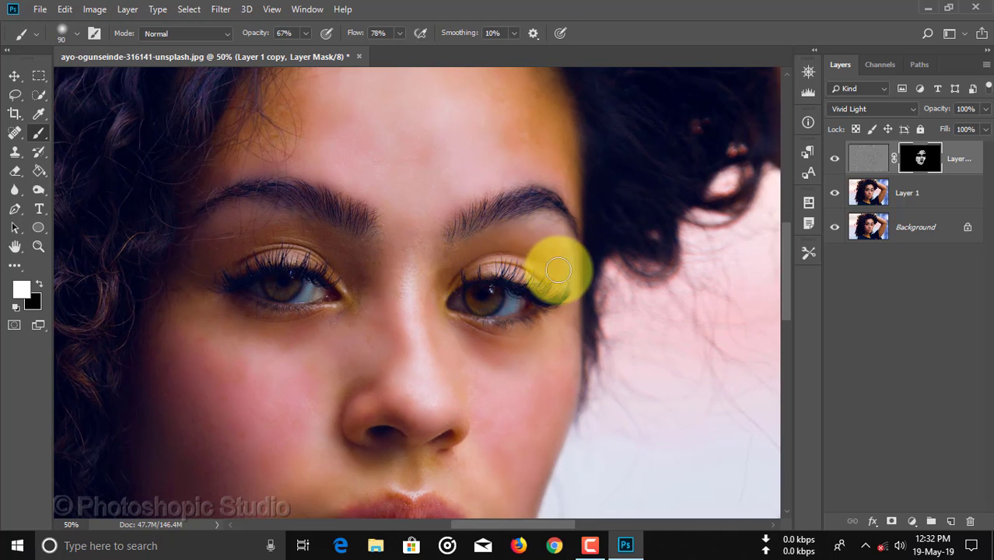
pyautogui.moveTo(555, 251); pyautogui.dragTo(575, 259)
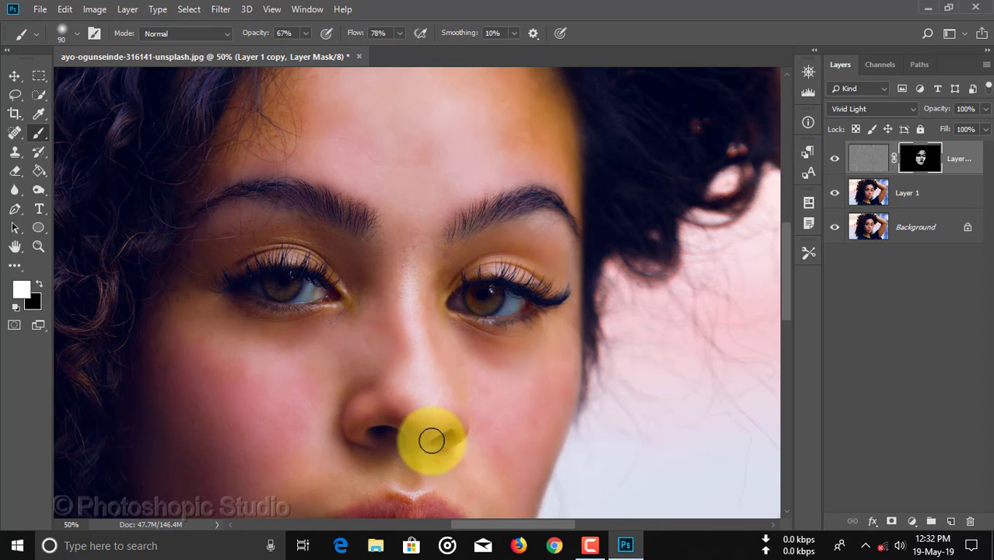
# Check the chin and neck and touch up the mask over the outer cheek in the left half of the image.
pyautogui.moveTo(451, 342); pyautogui.dragTo(529, 16)
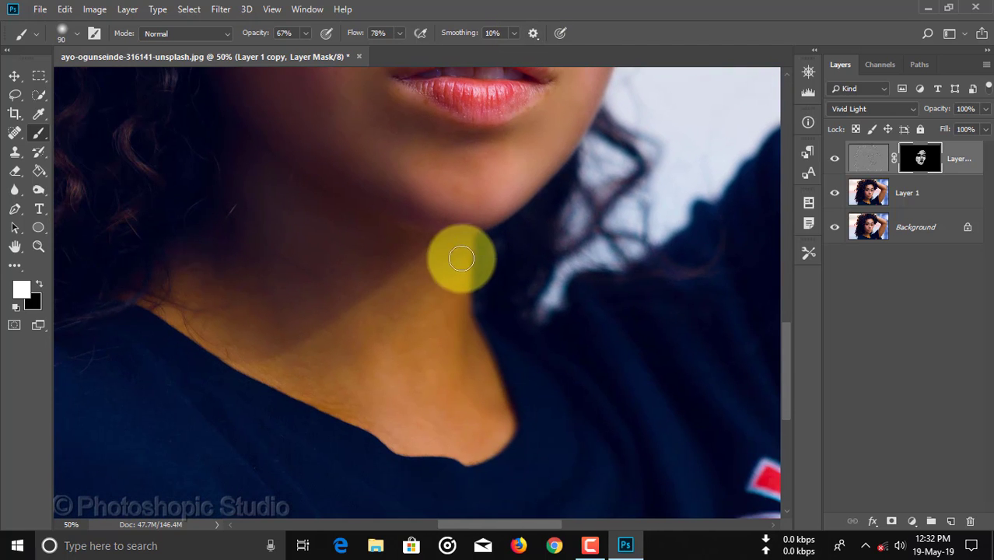
pyautogui.moveTo(421, 248); pyautogui.dragTo(455, 515)
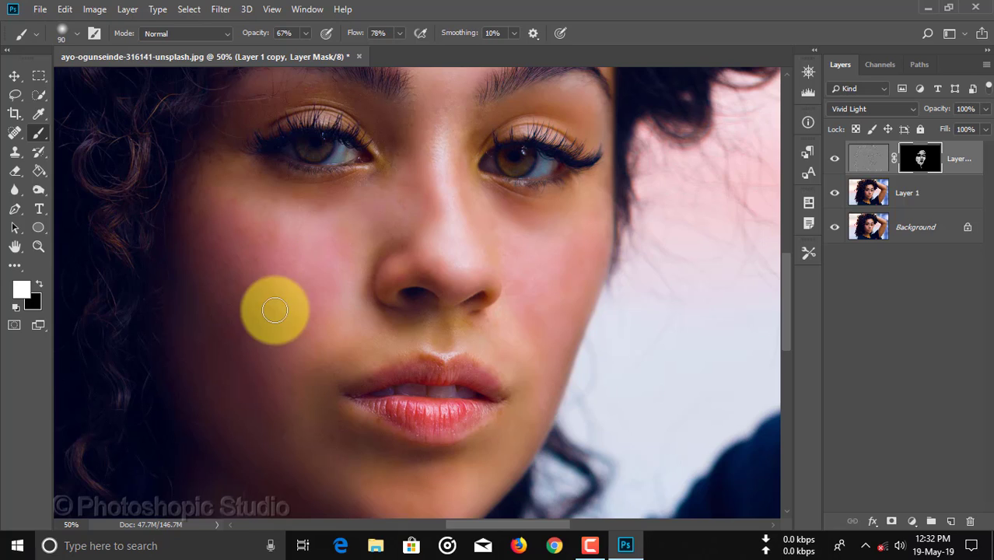
pyautogui.moveTo(263, 286)
pyautogui.mouseDown()
pyautogui.moveTo(257, 366)
pyautogui.moveTo(237, 276)
pyautogui.moveTo(238, 306)
pyautogui.moveTo(239, 247)
pyautogui.moveTo(231, 287)
pyautogui.moveTo(225, 278)
pyautogui.moveTo(233, 341)
pyautogui.moveTo(272, 288)
pyautogui.moveTo(300, 328)
pyautogui.moveTo(231, 289)
pyautogui.mouseUp()
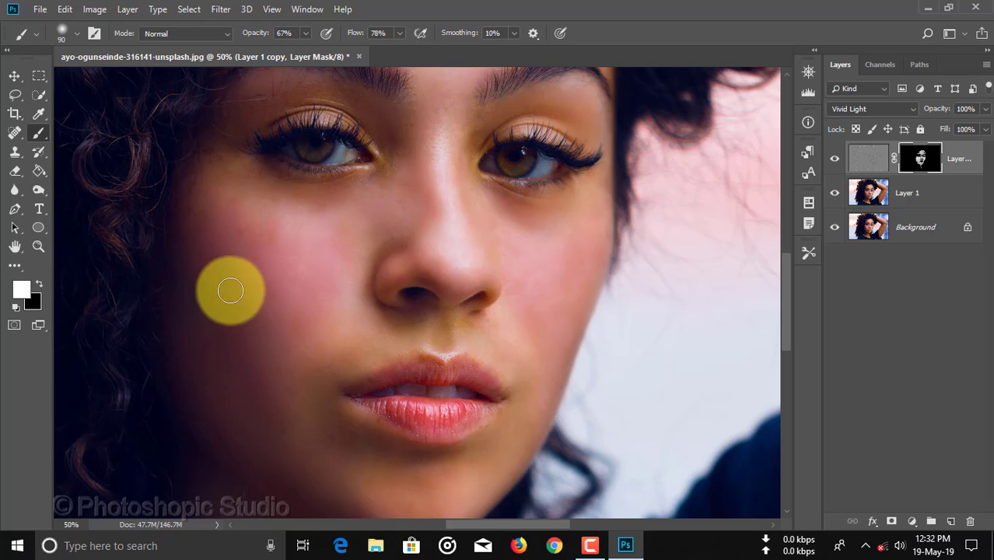
# Fit the whole image in view and compare before and after by toggling the visibility of the smoothing layer and Layer 1.
pyautogui.moveTo(348, 390)
pyautogui.mouseDown()
pyautogui.moveTo(484, 389)
pyautogui.moveTo(492, 324)
pyautogui.moveTo(536, 442)
pyautogui.moveTo(502, 422)
pyautogui.moveTo(406, 470)
pyautogui.moveTo(373, 426)
pyautogui.moveTo(366, 440)
pyautogui.moveTo(322, 380)
pyautogui.moveTo(294, 395)
pyautogui.mouseUp()
pyautogui.hotkey('ctrl', '0')
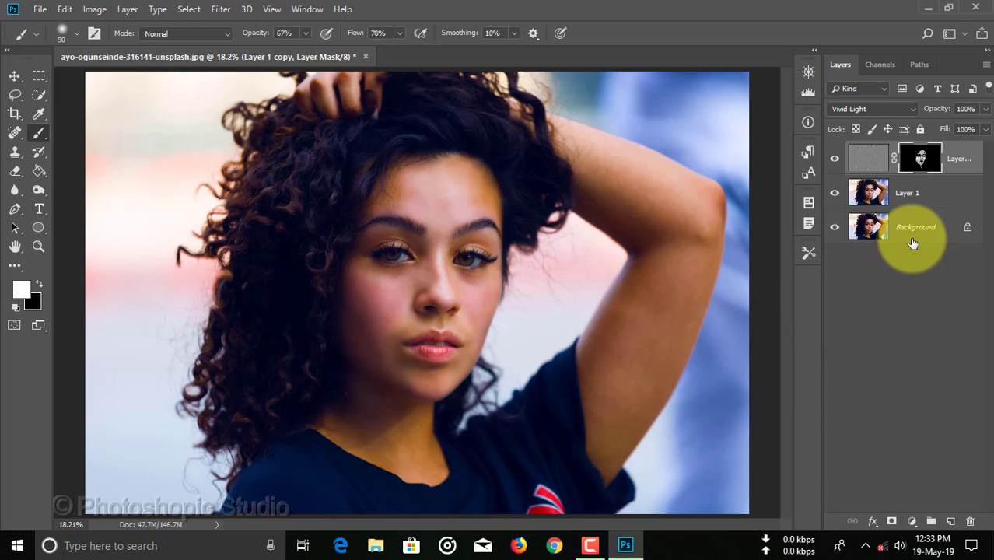
pyautogui.click(834, 158)
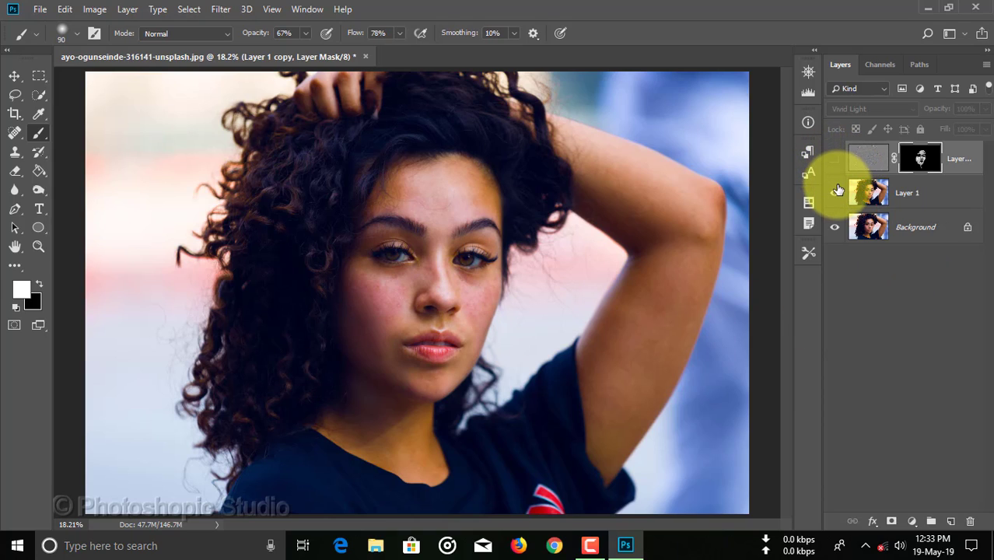
pyautogui.click(835, 193)
pyautogui.click(834, 194)
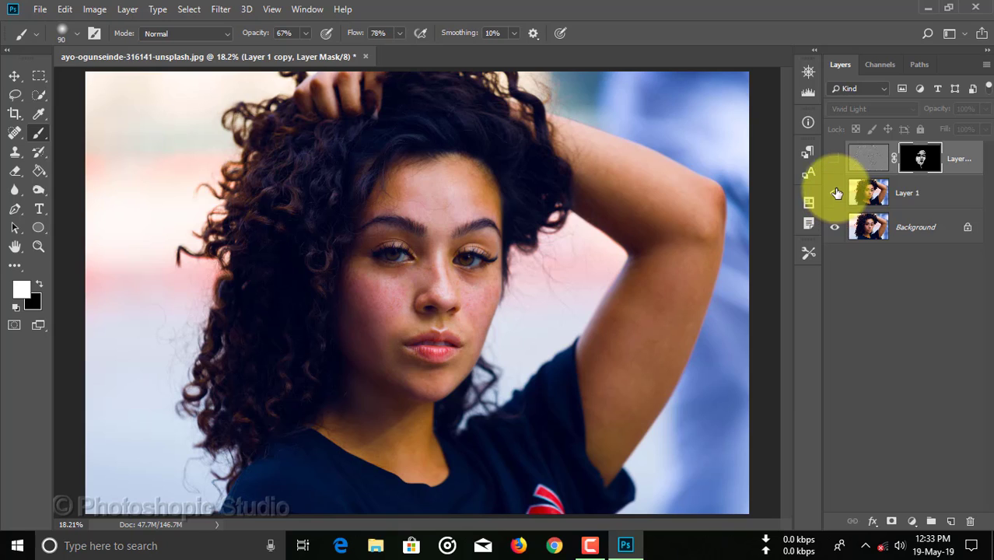
pyautogui.click(834, 160)
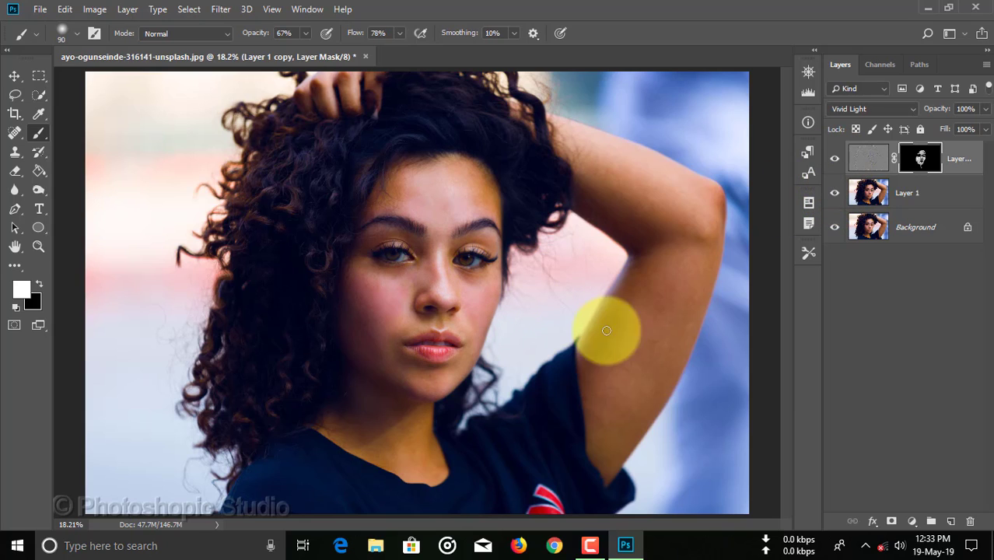
# Group the smoothing layer with Layer 1, and stamp all visible layers into a new layer on top.
pyautogui.click(15, 75)
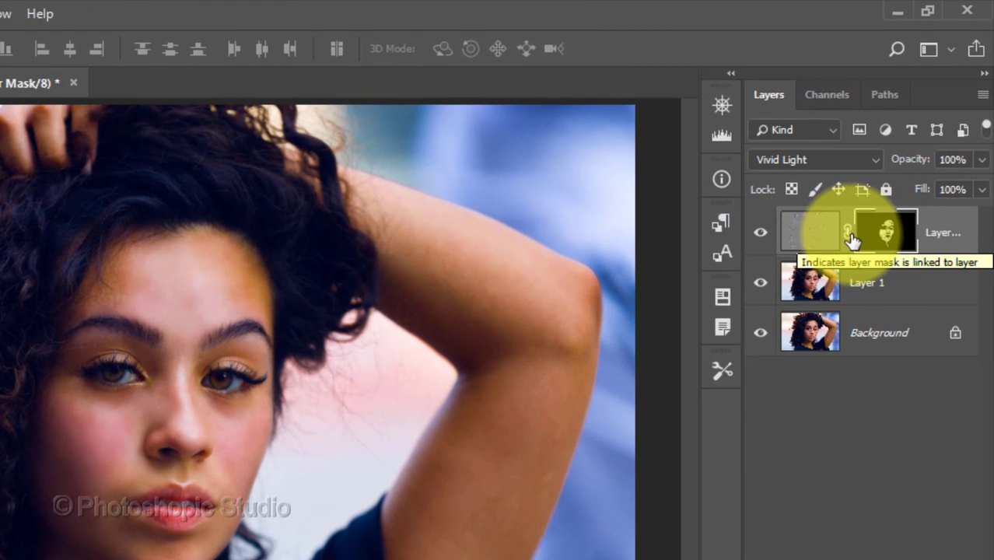
pyautogui.hotkey('ctrl', '2')
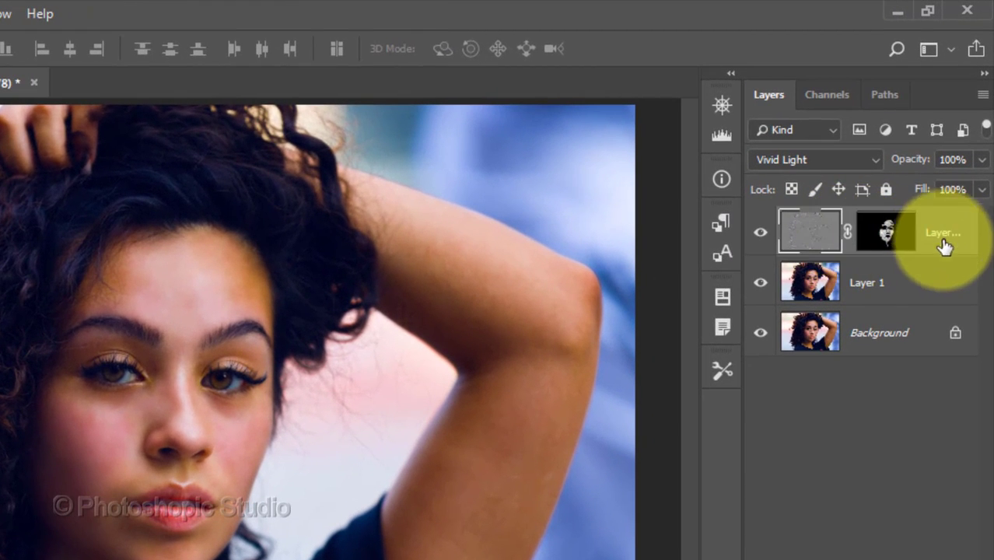
pyautogui.click(929, 289)
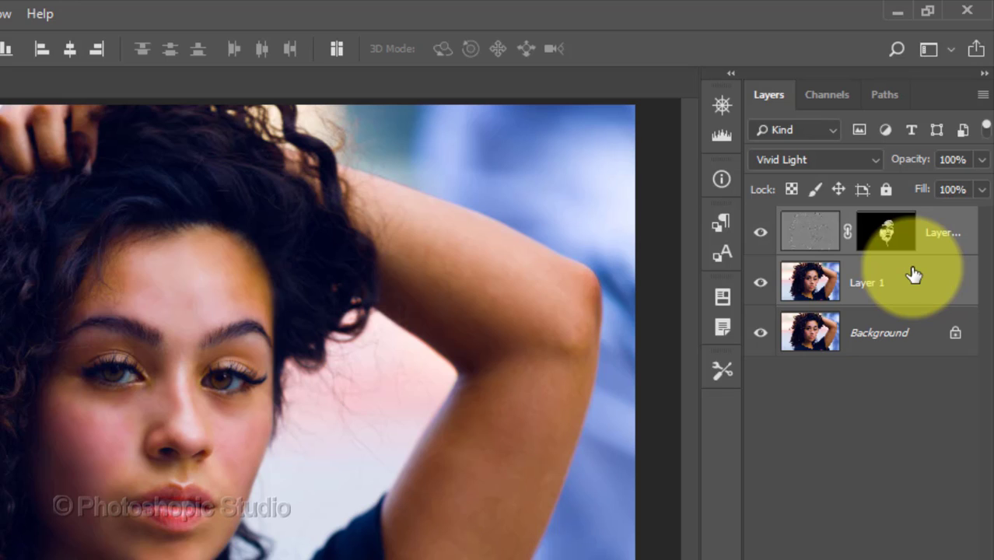
pyautogui.hotkey('ctrl', 'g')
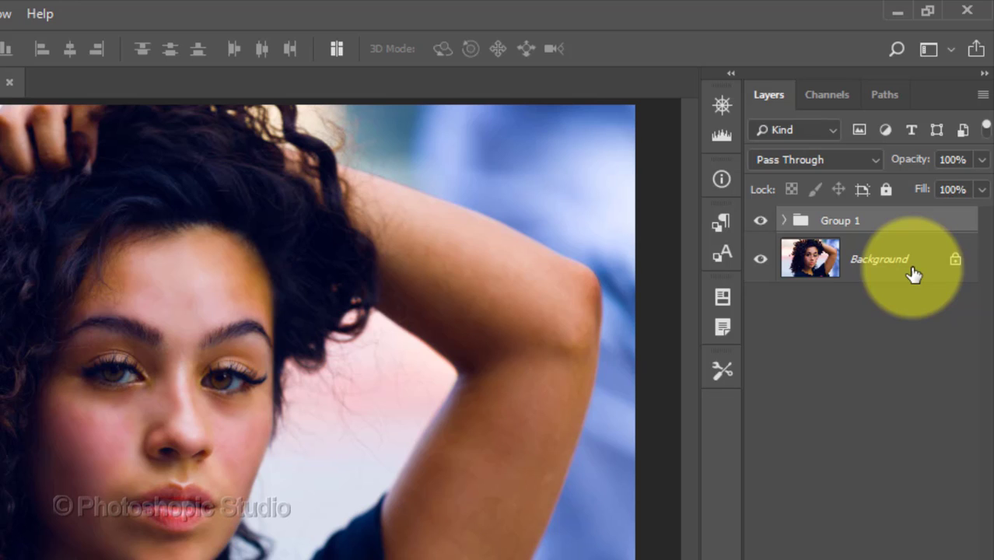
pyautogui.hotkey('ctrl', 'shift', 'alt', 'e')
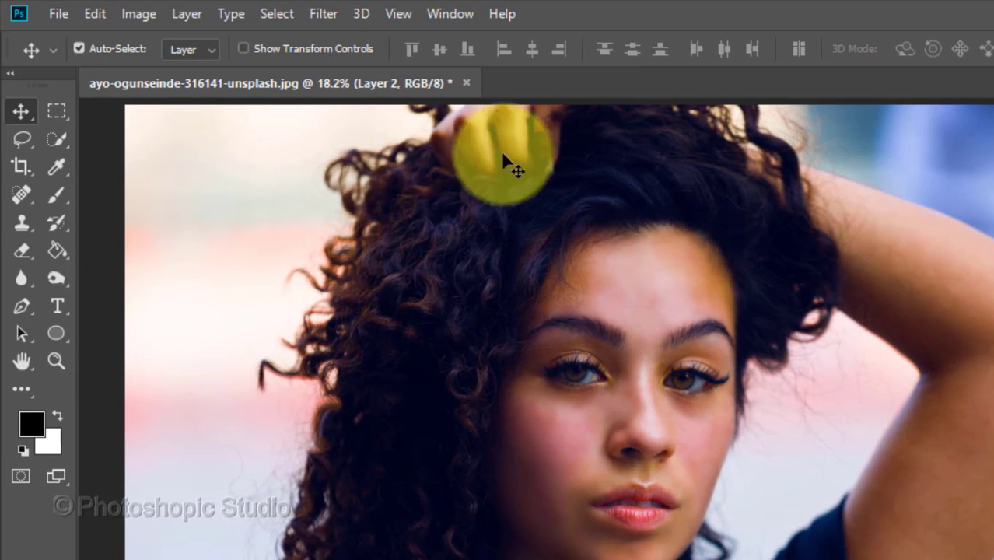
# Open the Camera Raw Filter on the stamped layer and set Exposure to +1.00 and Contrast to +14.
pyautogui.click(313, 12)
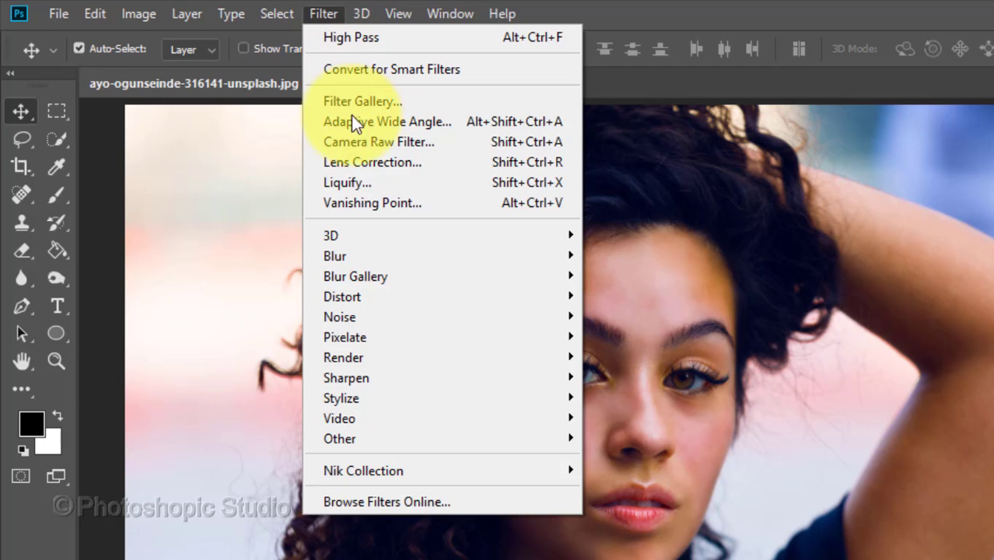
pyautogui.click(439, 144)
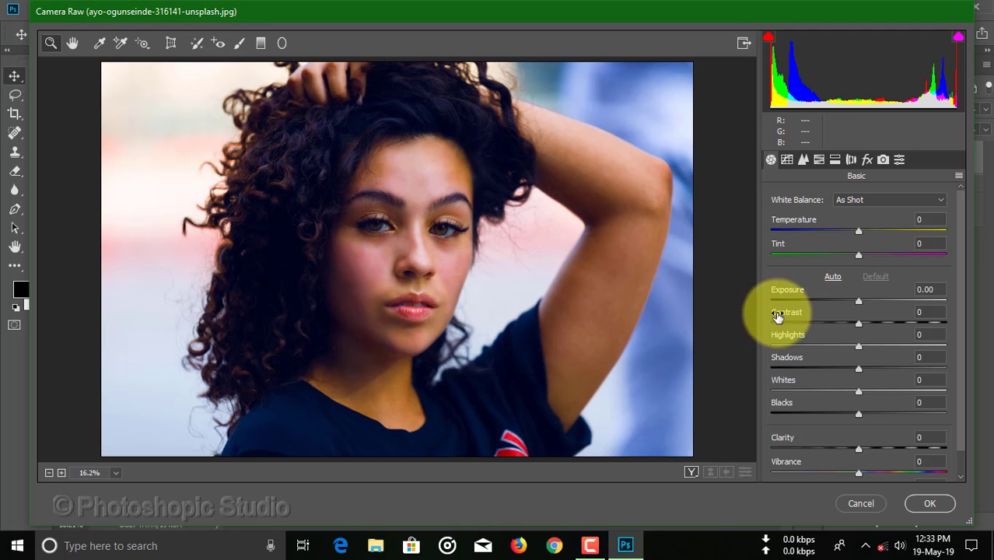
pyautogui.click(859, 304)
pyautogui.moveTo(860, 303); pyautogui.dragTo(879, 304)
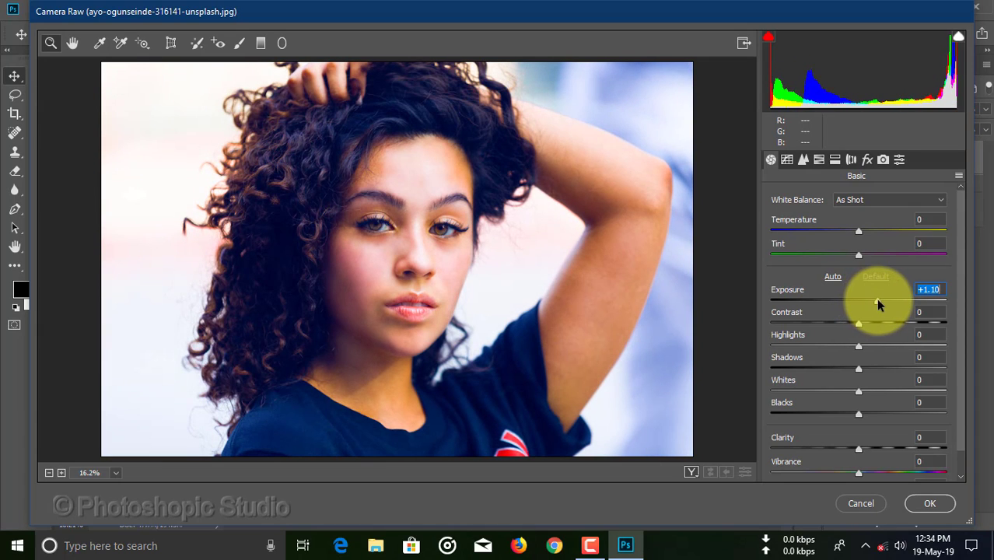
pyautogui.moveTo(859, 325); pyautogui.dragTo(875, 299)
pyautogui.click(877, 300)
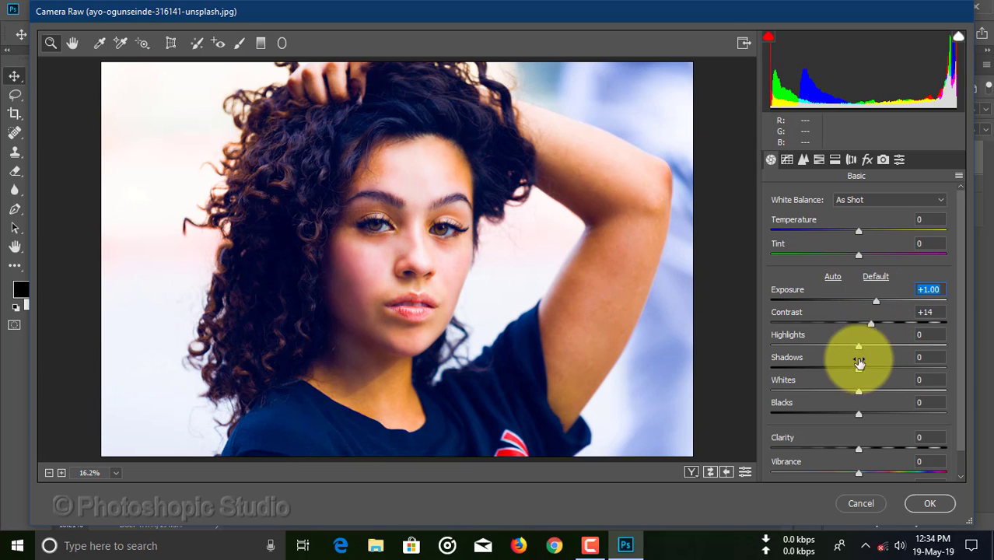
# Set Highlights to +3, Shadows to -13, Whites to +8, Blacks to -5, Clarity to +8, Vibrance to +3 and Saturation to +4.
pyautogui.moveTo(859, 346); pyautogui.dragTo(849, 370)
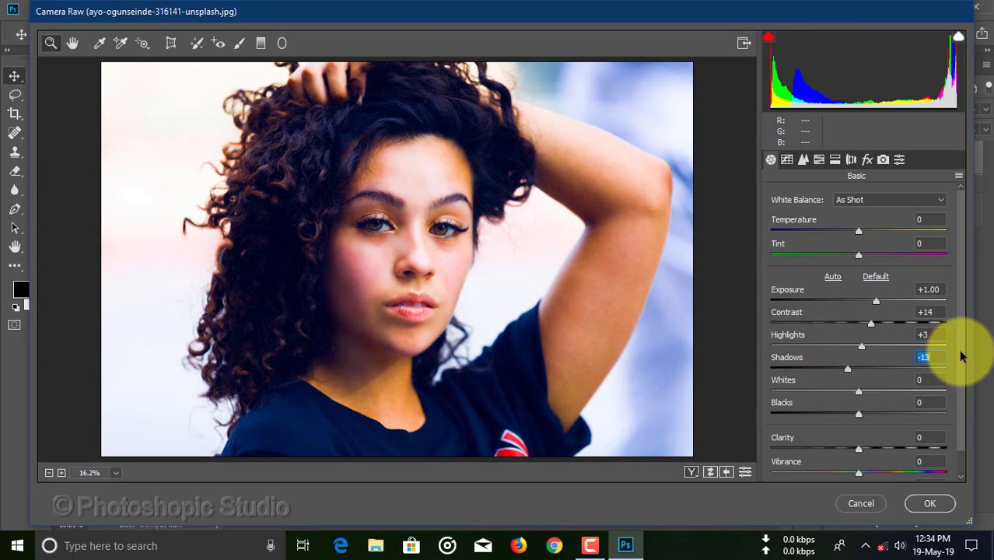
pyautogui.scroll(-1, 958, 350)
pyautogui.moveTo(859, 365); pyautogui.dragTo(862, 468)
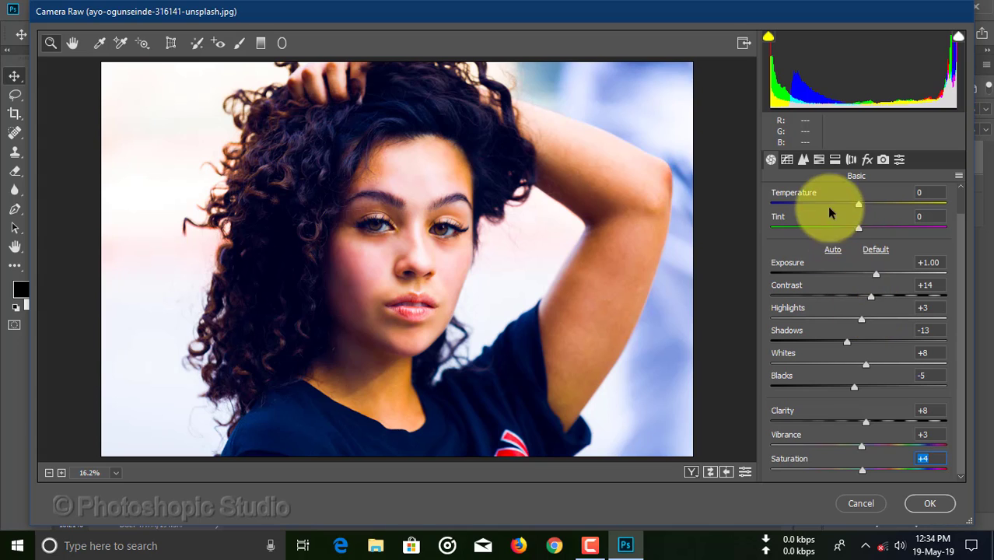
# In the HSL adjustments, set the Reds to luminance +7, saturation +13 and hue +7.
pyautogui.click(817, 158)
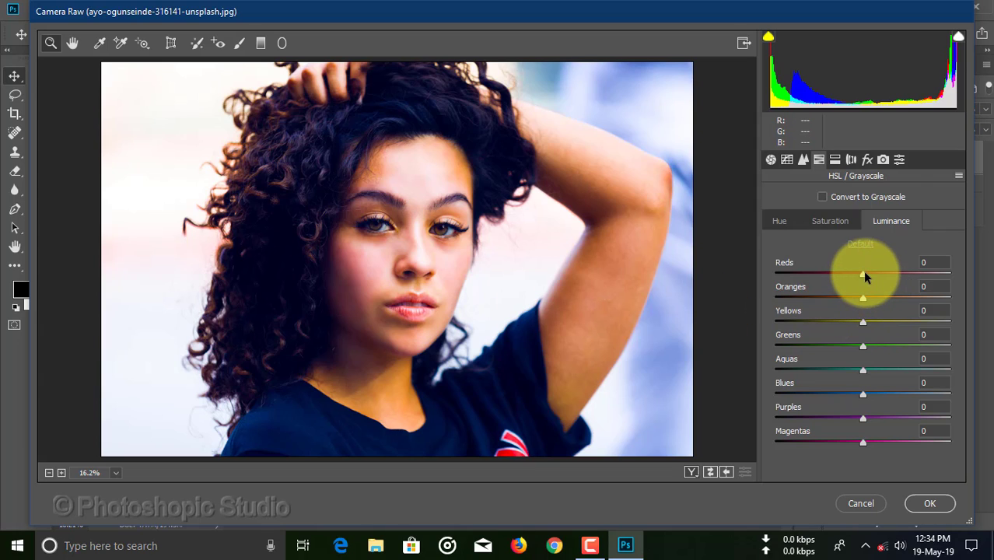
pyautogui.moveTo(862, 270); pyautogui.dragTo(872, 270)
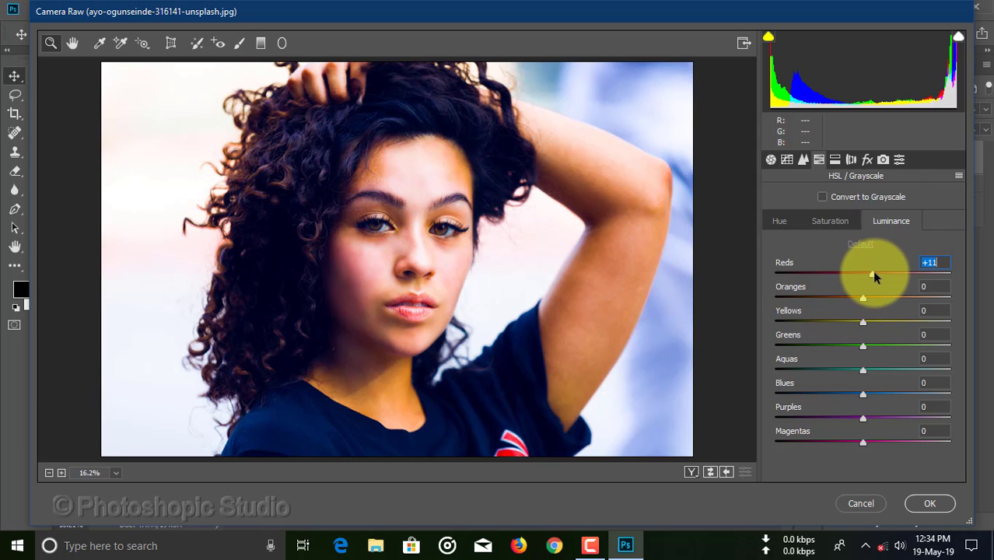
pyautogui.click(837, 219)
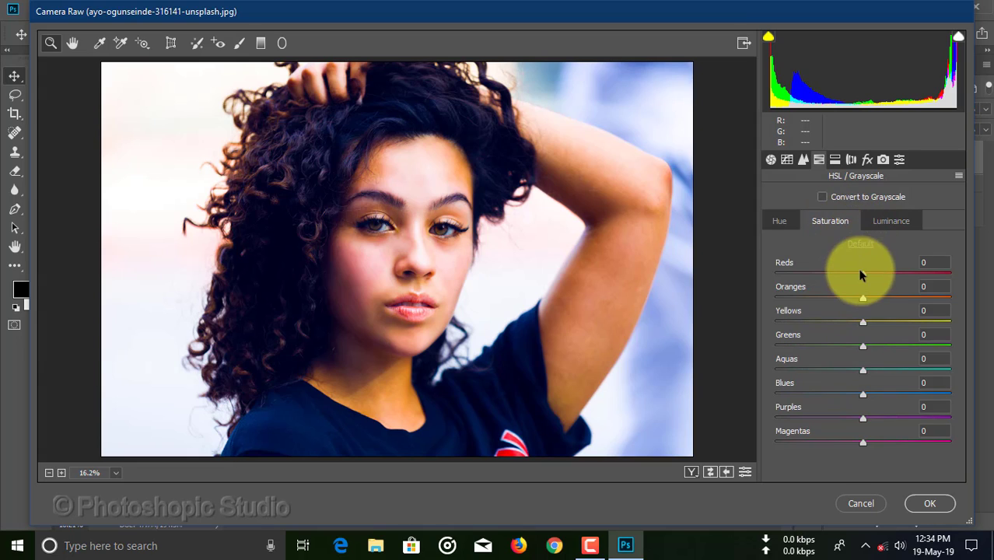
pyautogui.moveTo(861, 273); pyautogui.dragTo(869, 271)
pyautogui.click(780, 221)
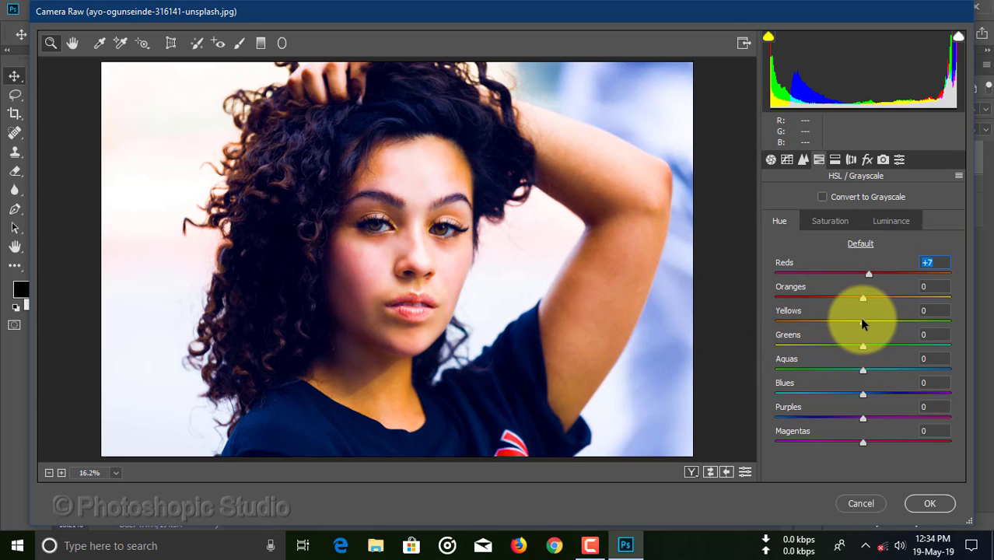
# Set the saturation of the Yellows to -27 and their luminance to +21.
pyautogui.moveTo(862, 323); pyautogui.dragTo(838, 327)
pyautogui.click(837, 226)
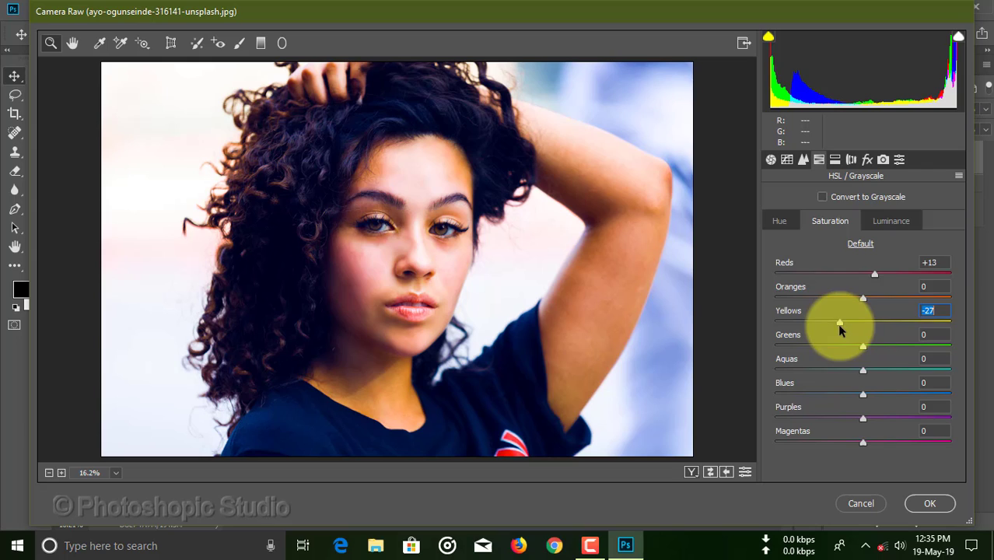
pyautogui.click(893, 222)
pyautogui.moveTo(862, 325)
pyautogui.mouseDown()
pyautogui.moveTo(895, 326)
pyautogui.moveTo(880, 326)
pyautogui.mouseUp()
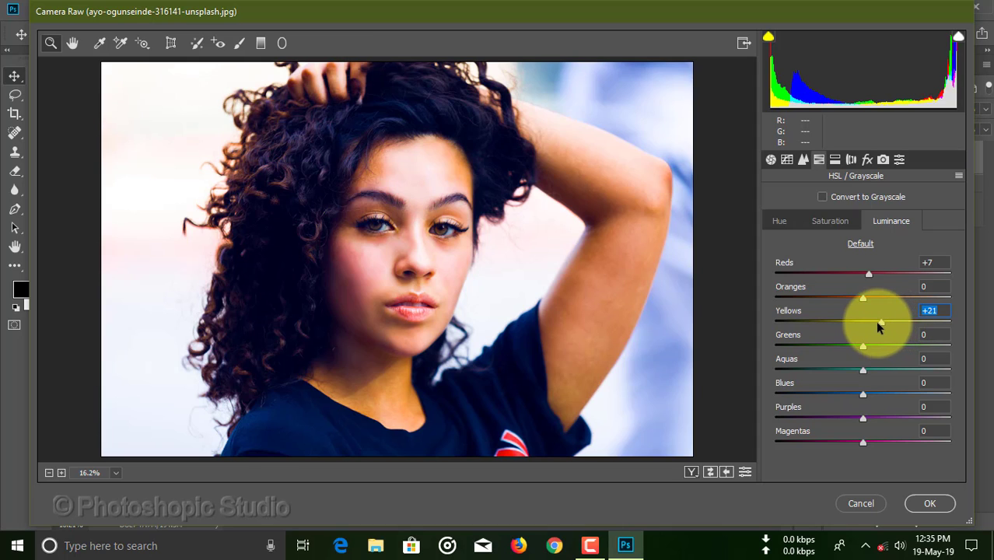
# Set the sharpening amount to 75 and the luminance noise reduction to 50, and apply the Camera Raw adjustments.
pyautogui.click(803, 160)
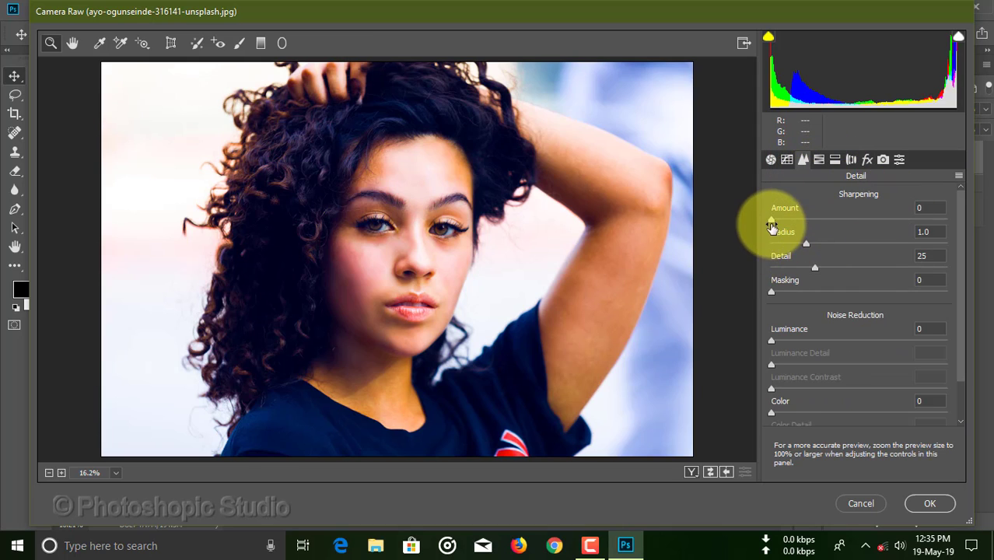
pyautogui.moveTo(772, 220); pyautogui.dragTo(797, 221)
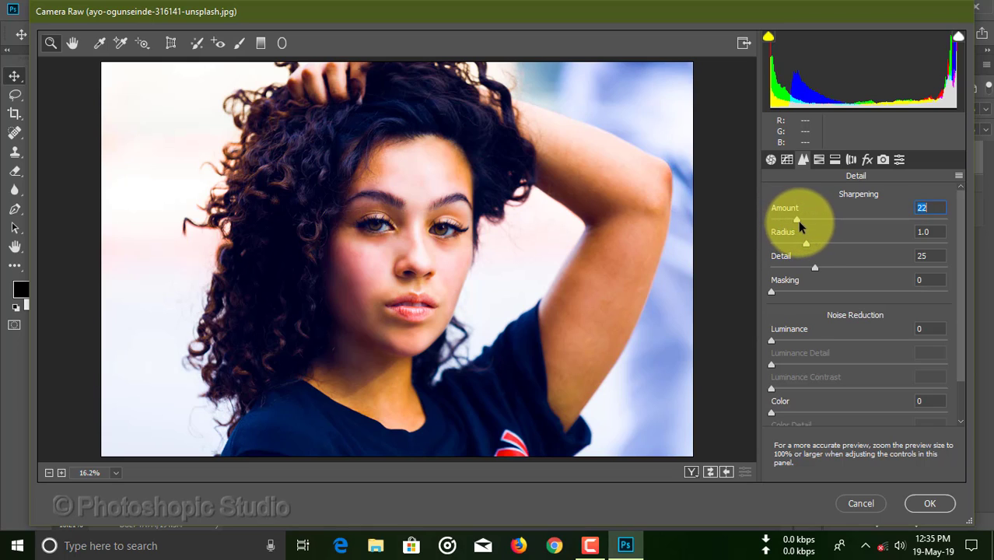
pyautogui.click(929, 328)
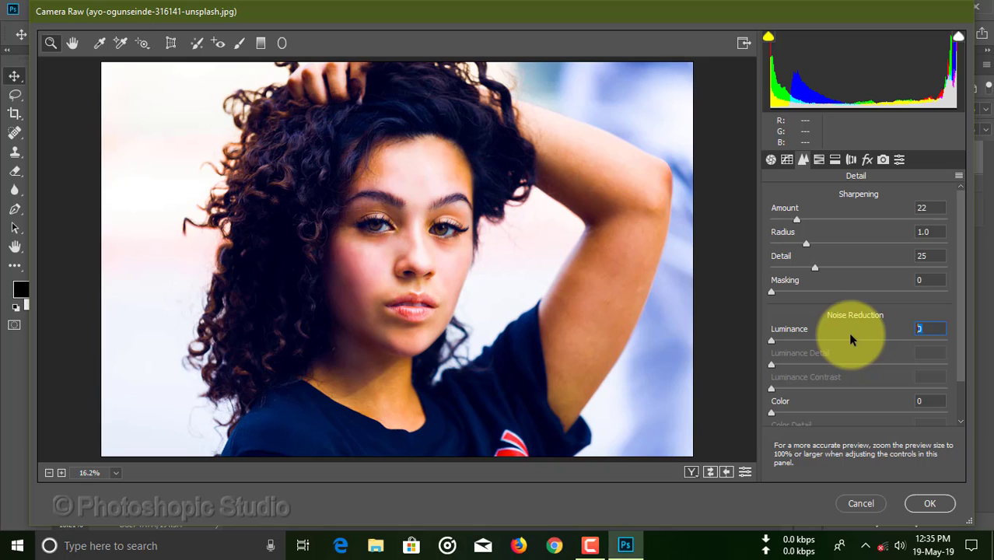
pyautogui.write('10')
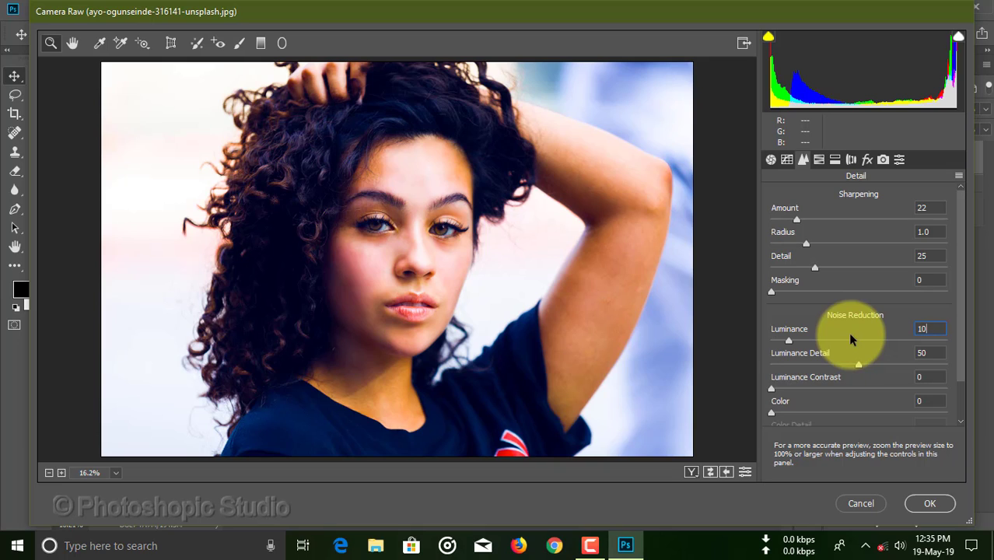
pyautogui.moveTo(788, 341); pyautogui.dragTo(885, 347)
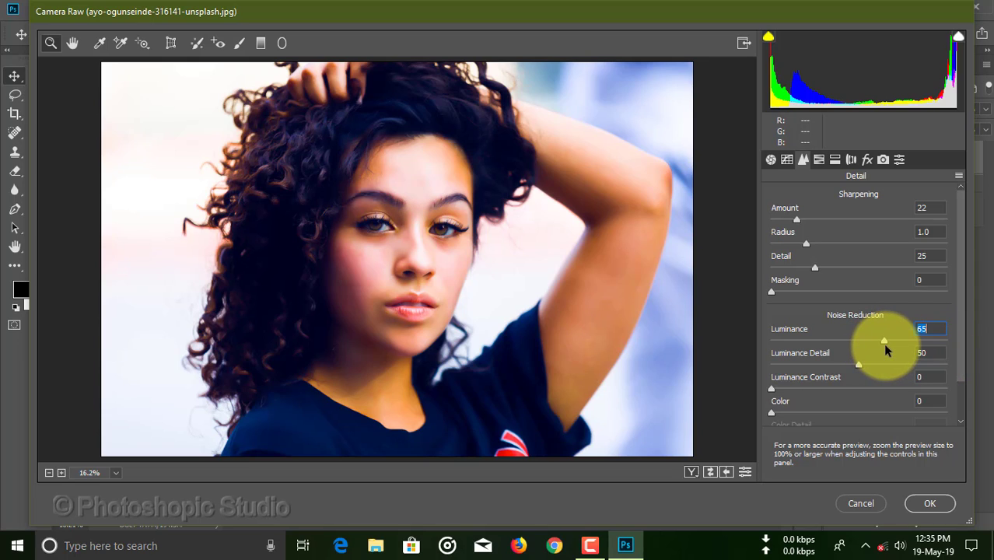
pyautogui.press('Tab')
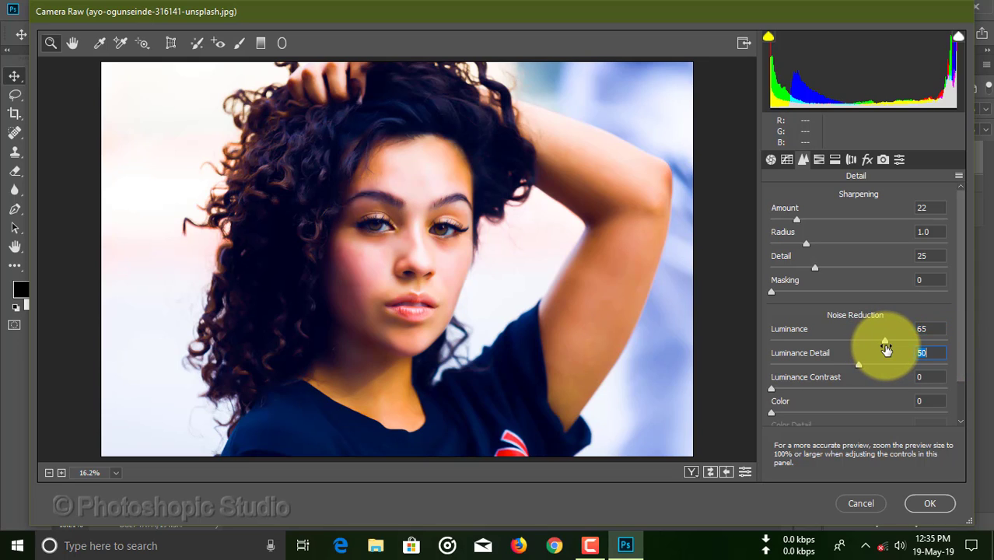
pyautogui.click(931, 329)
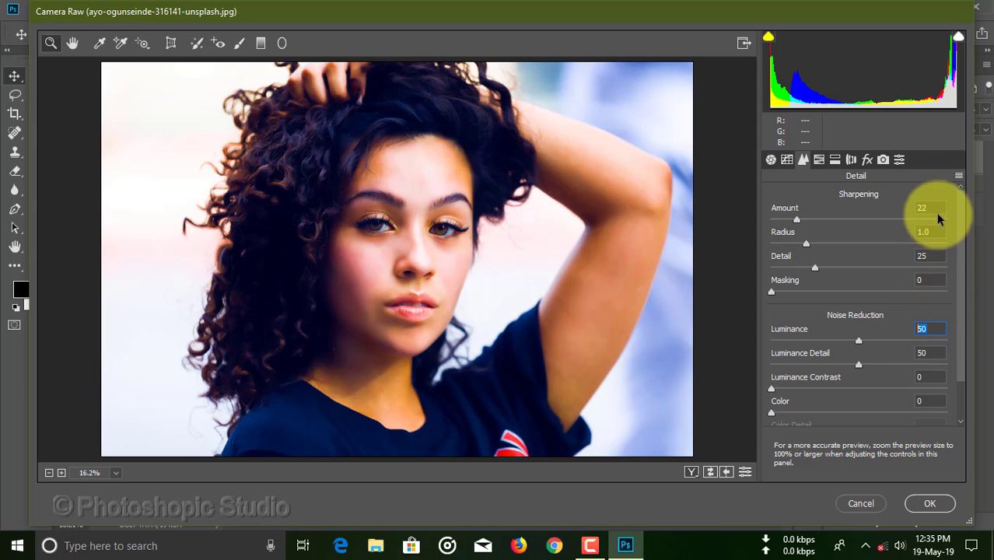
pyautogui.moveTo(798, 219); pyautogui.dragTo(859, 218)
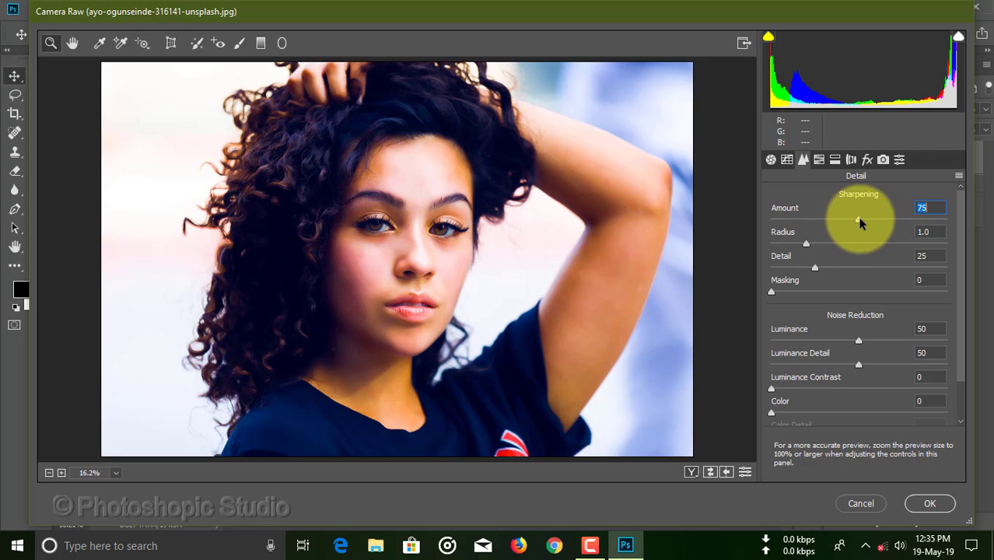
pyautogui.click(926, 504)
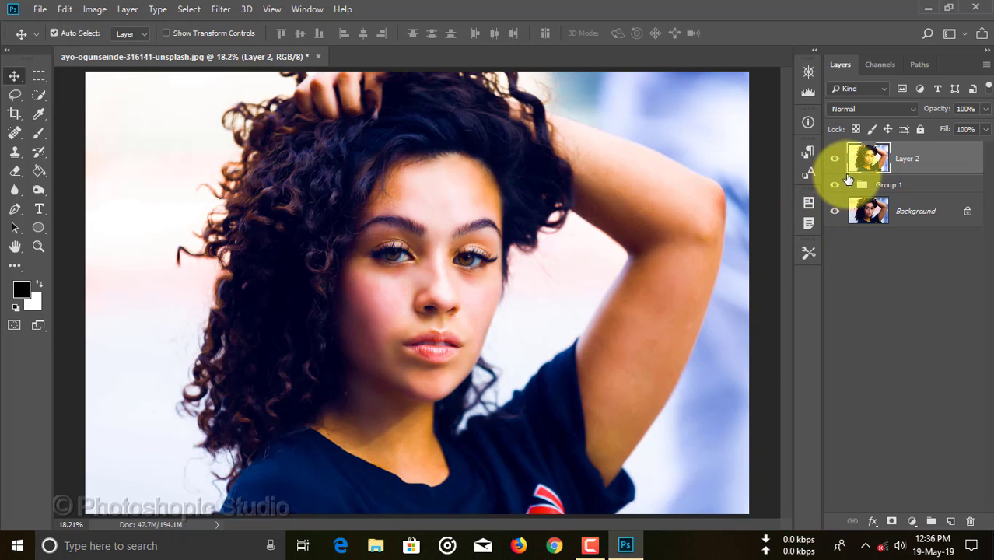
# Compare the retouched portrait with the original by toggling the visibility of Layer 2 and Group 1.
pyautogui.click(834, 158)
pyautogui.click(834, 185)
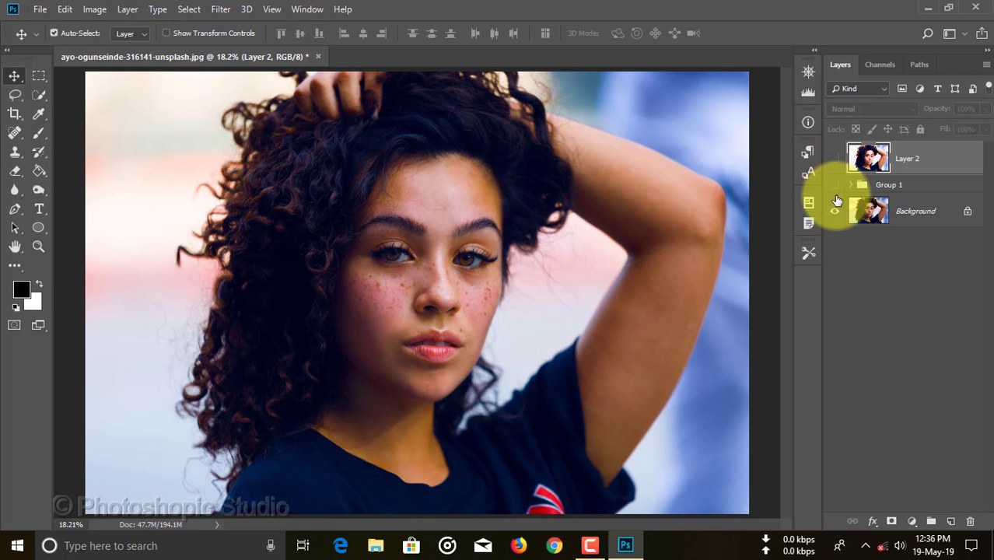
pyautogui.click(834, 184)
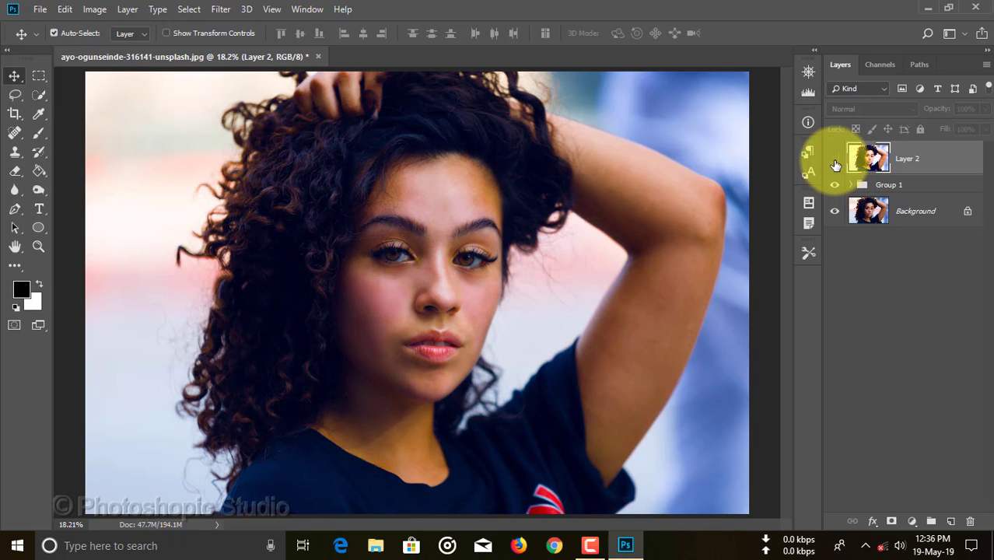
pyautogui.click(835, 160)
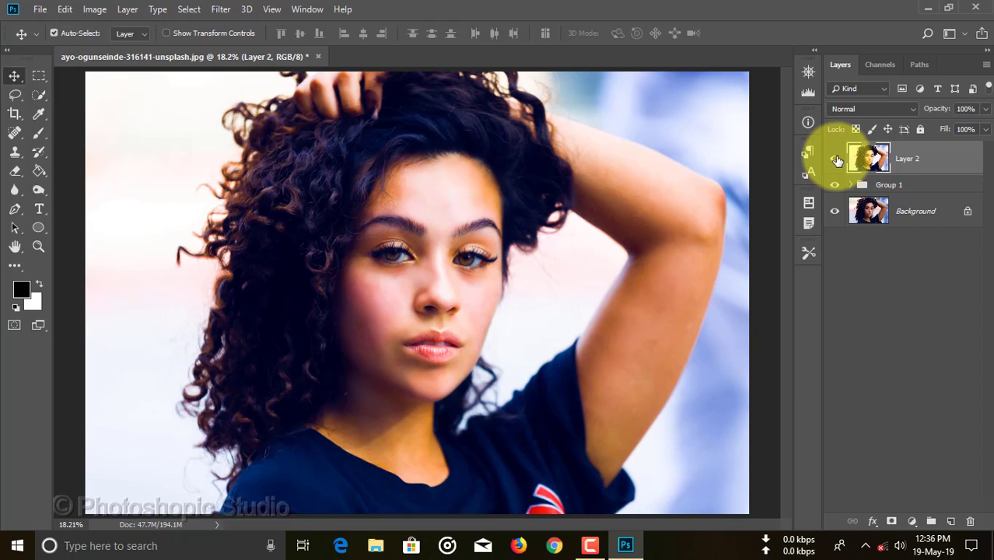